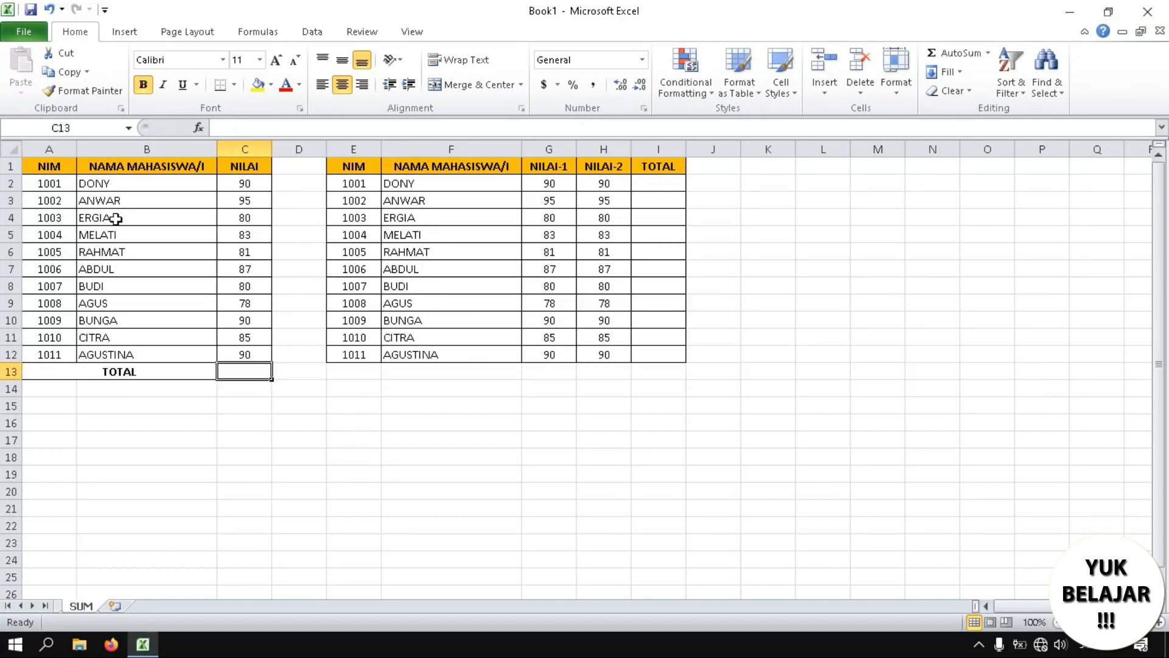
# Step: Total the NILAI scores of the first table in C13 with =SUM(C2:C12)
pyautogui.moveTo(33, 165); pyautogui.dragTo(224, 368)
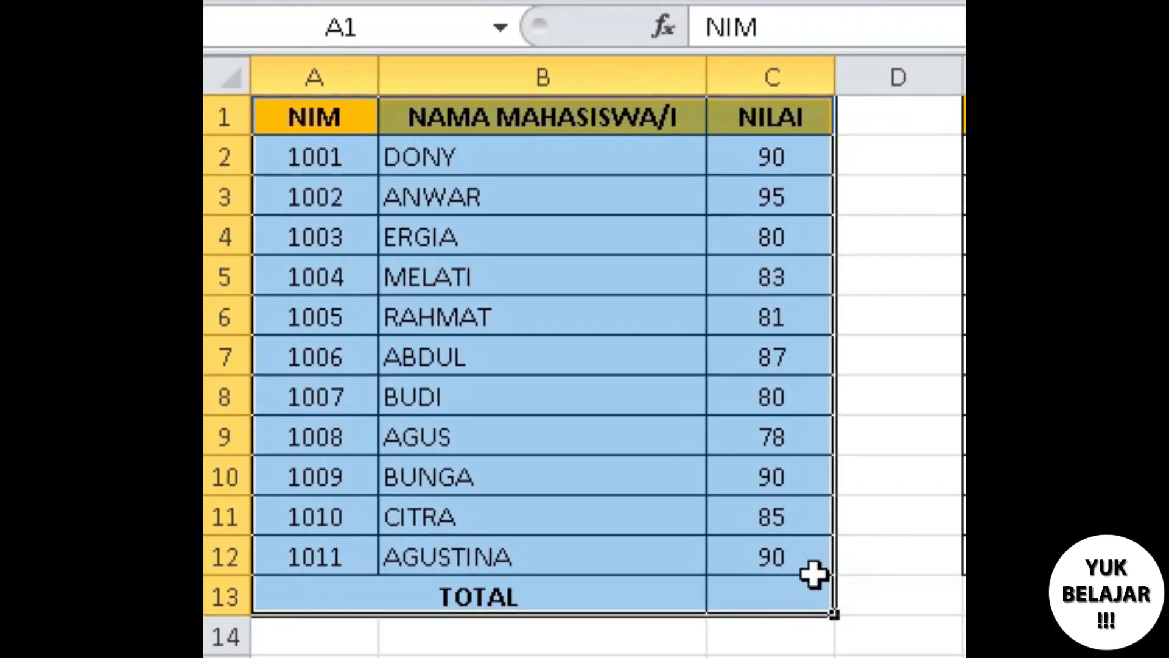
pyautogui.click(540, 482)
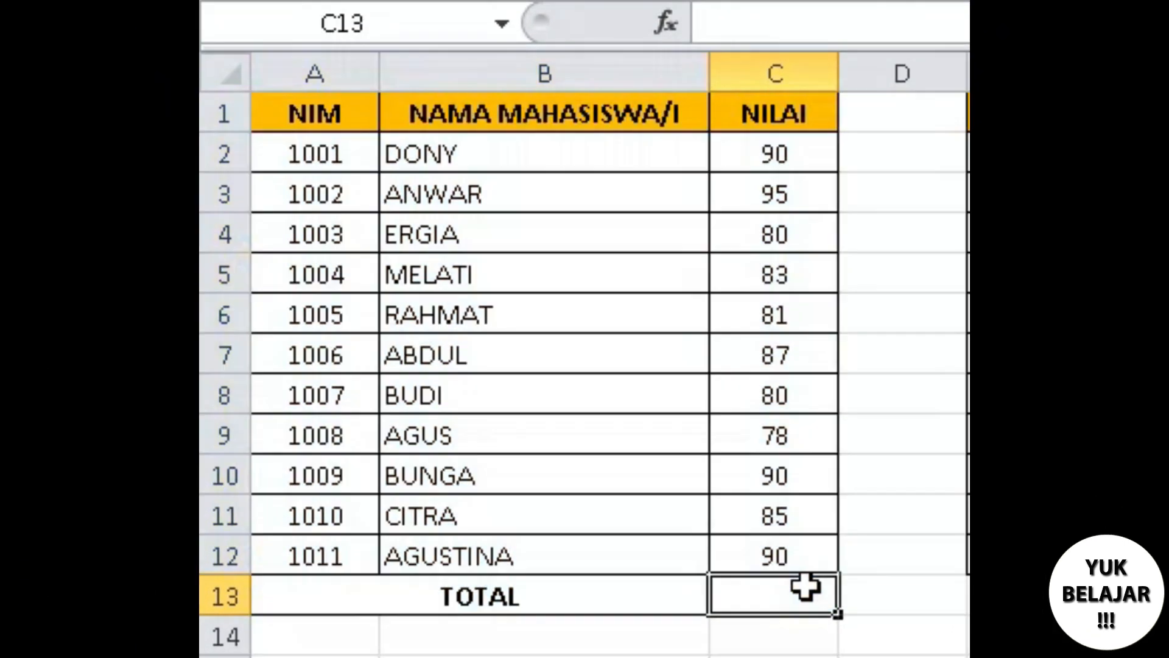
pyautogui.write('=sum(')
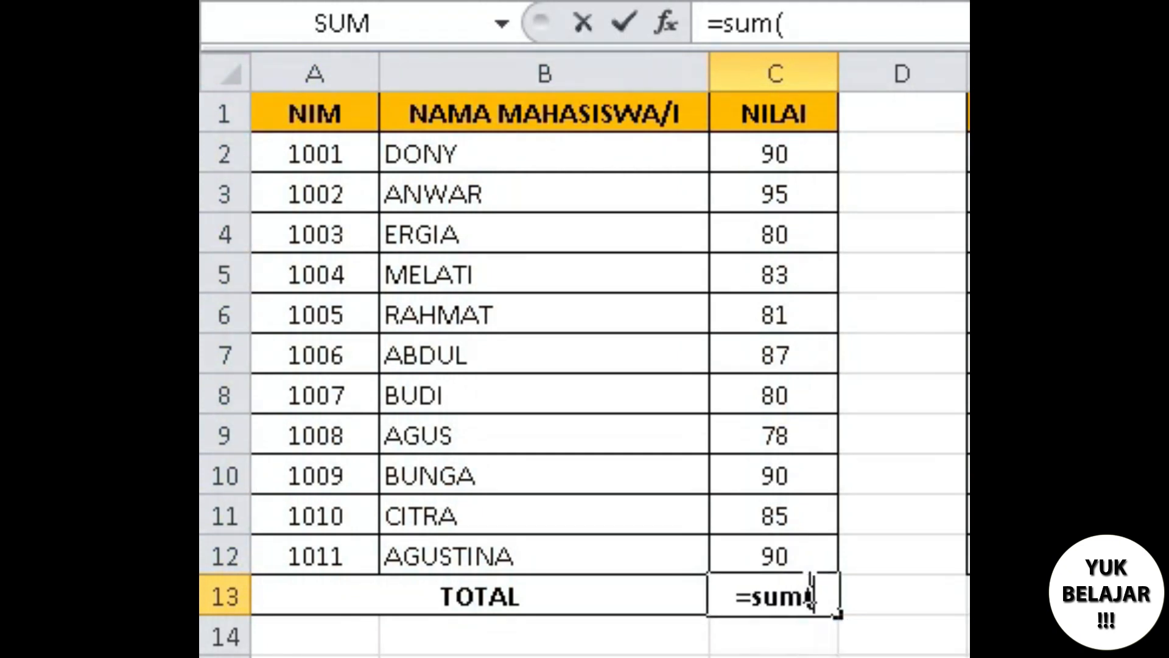
pyautogui.click(798, 146)
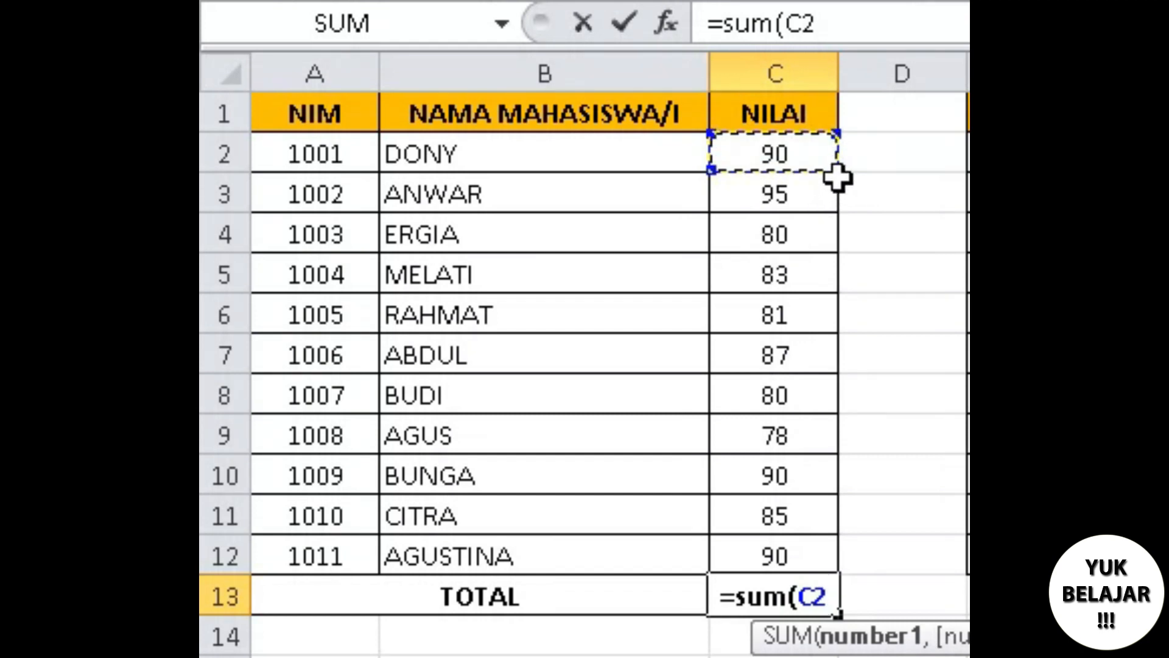
pyautogui.moveTo(838, 172); pyautogui.dragTo(831, 557)
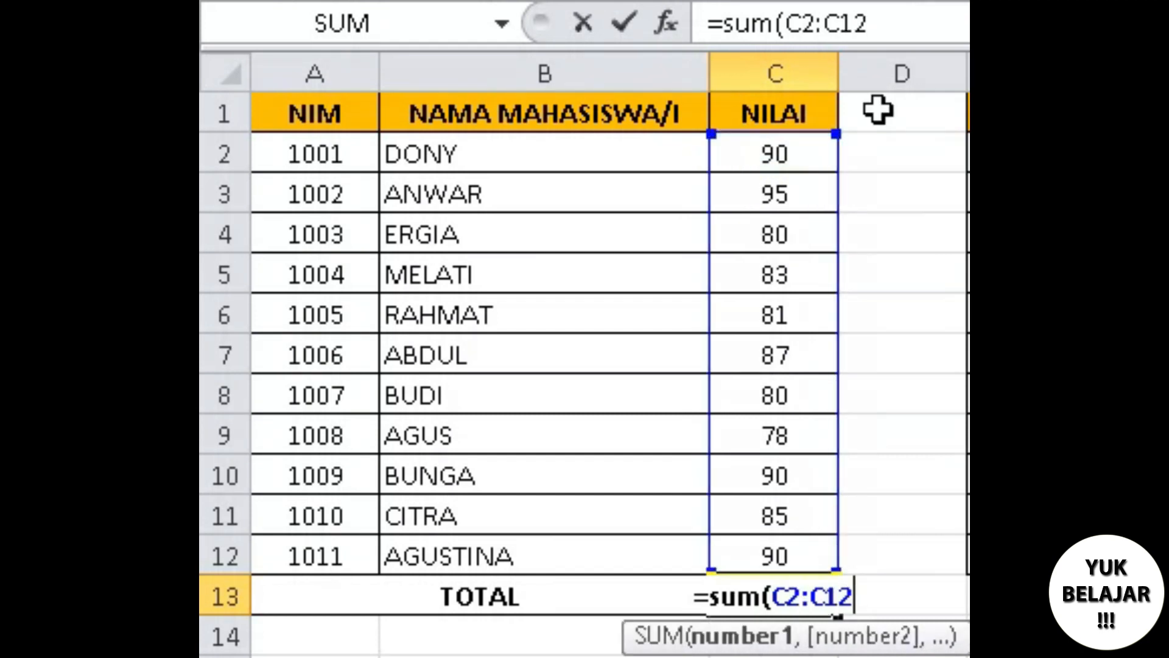
pyautogui.click(885, 38)
pyautogui.write(')')
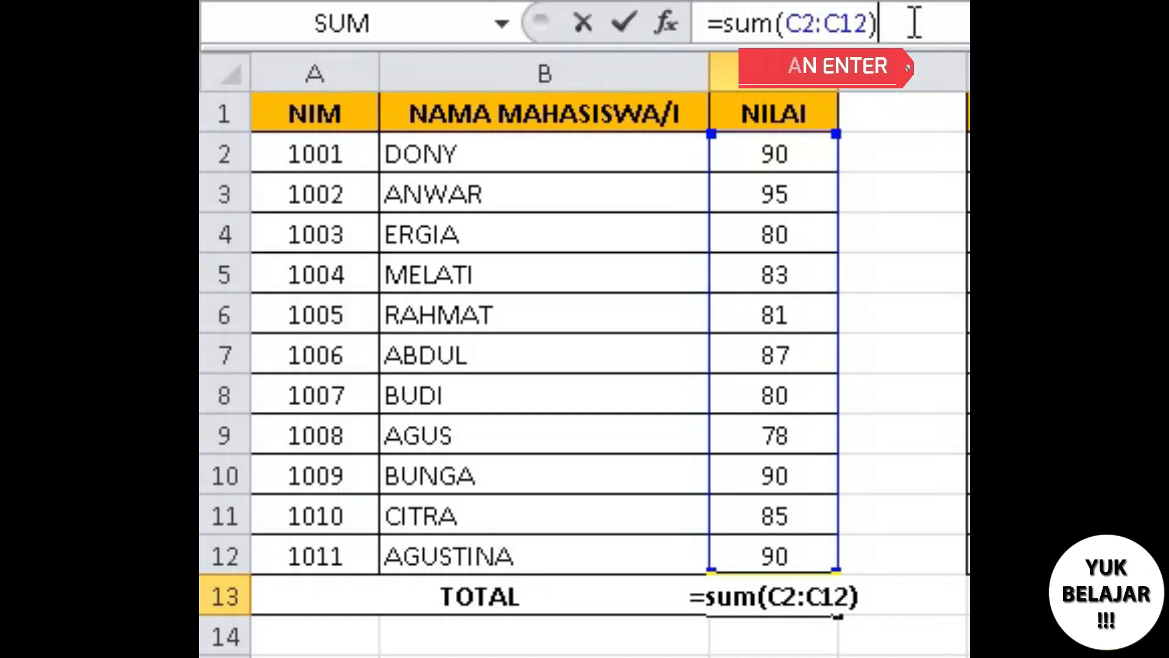
pyautogui.press('Return')
pyautogui.click(765, 566)
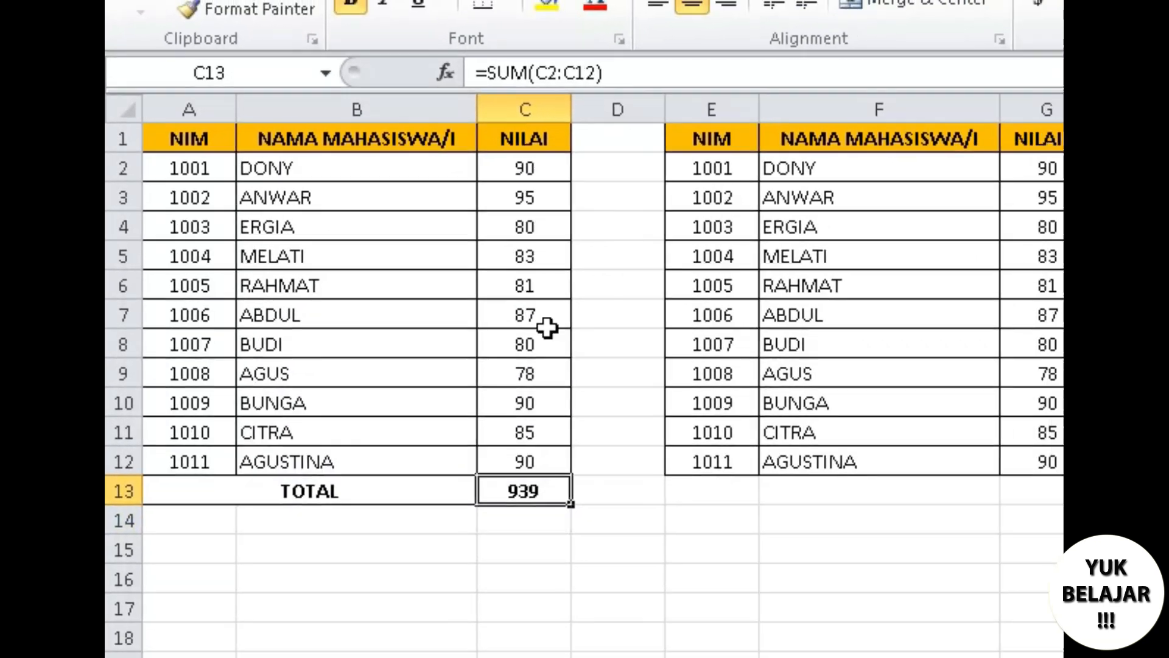
pyautogui.click(740, 168)
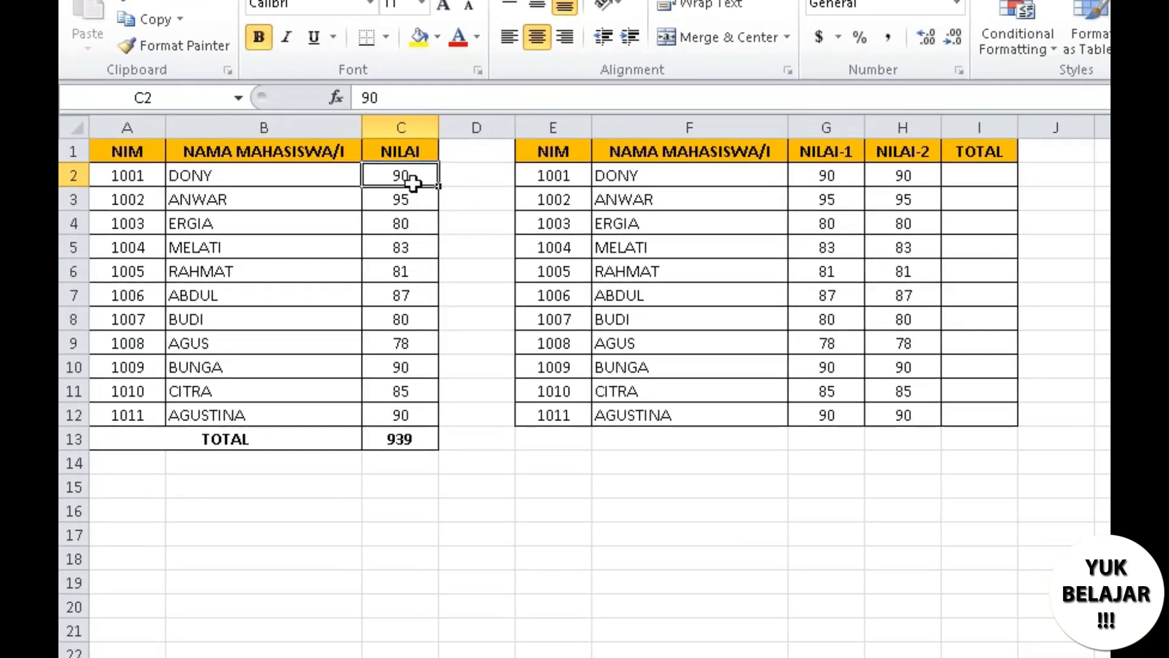
pyautogui.moveTo(413, 182); pyautogui.dragTo(420, 415)
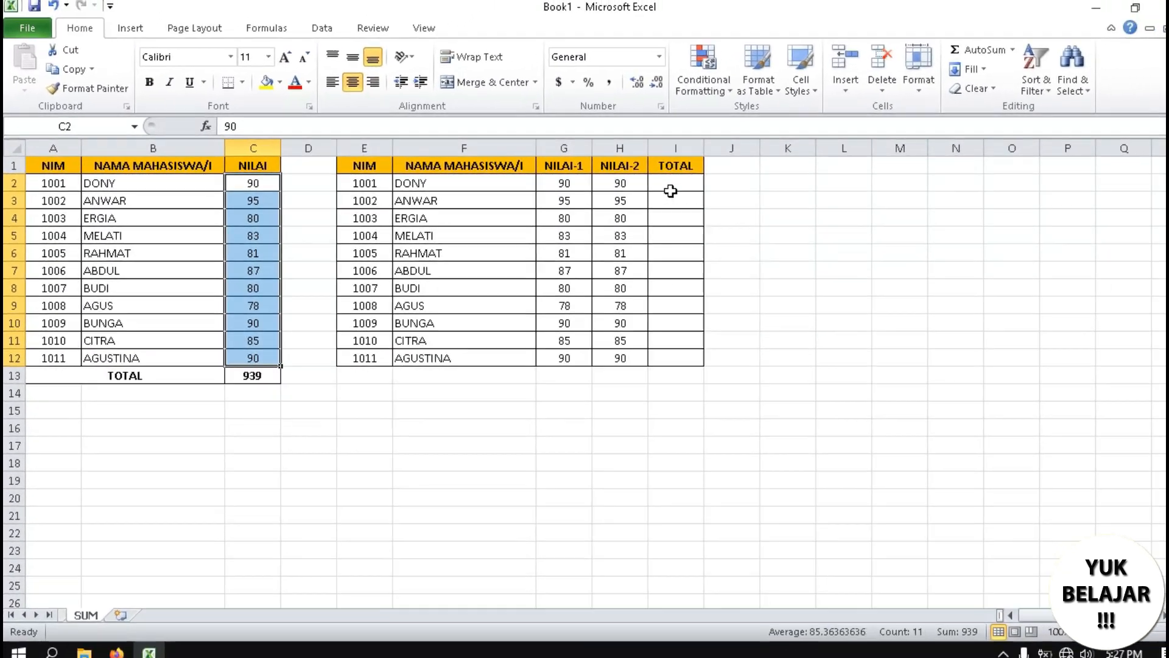
# Step: Enter =SUM(G2:H2) in I2 to add NILAI-1 and NILAI-2 for the first student
pyautogui.click(668, 186)
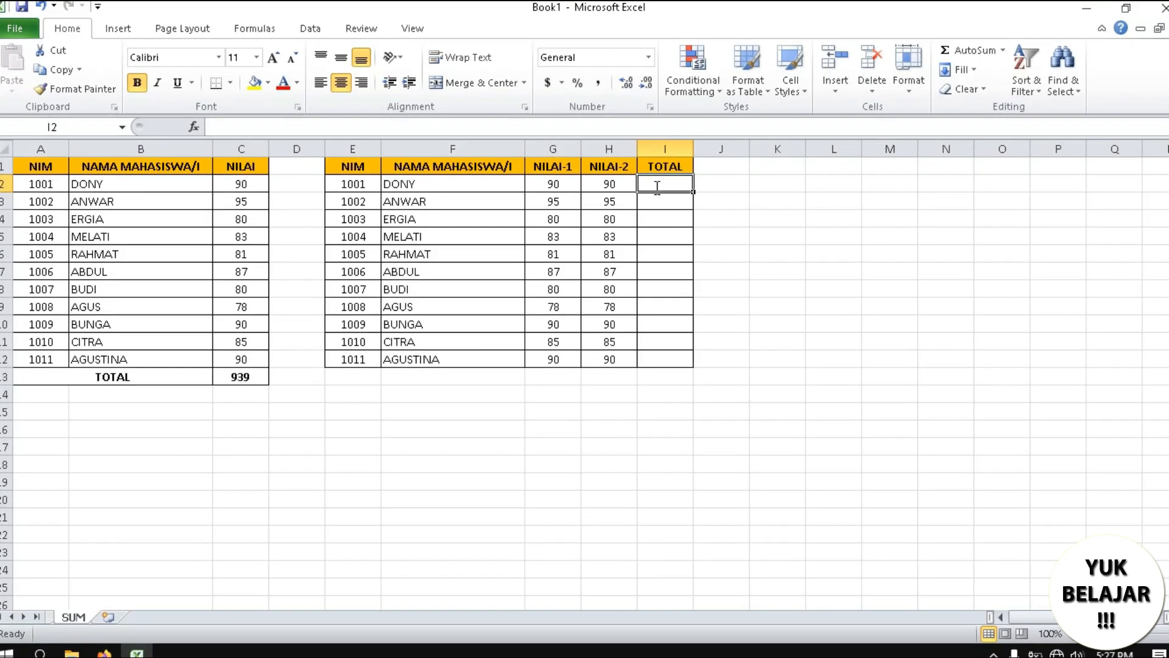
pyautogui.write('=(')
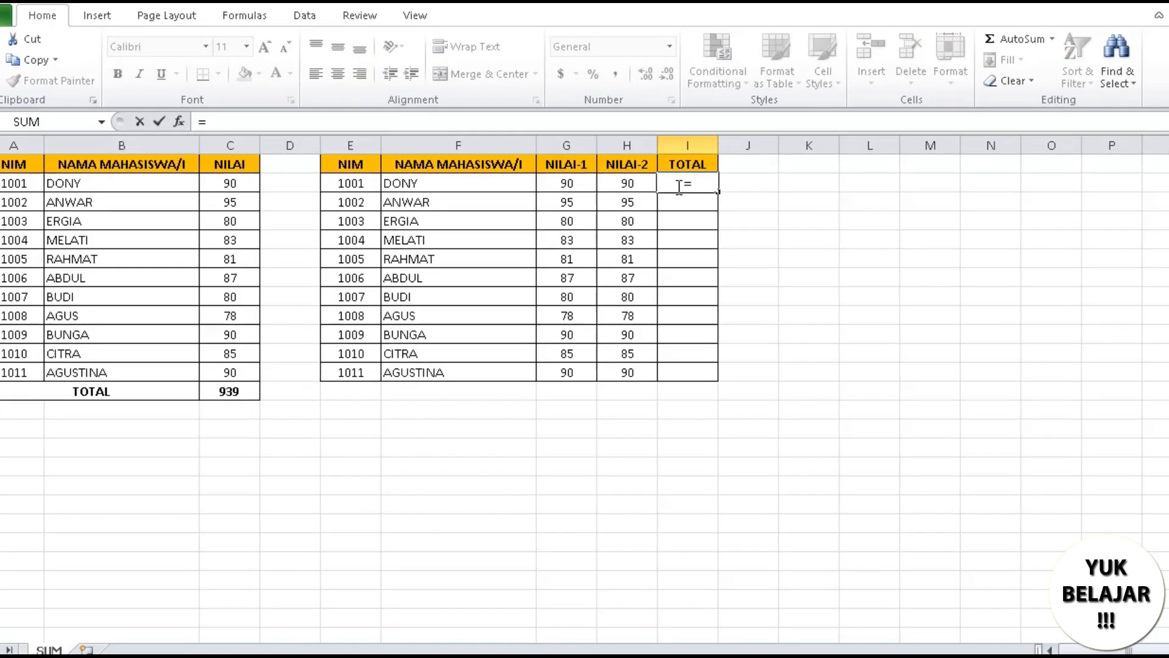
pyautogui.write('sum')
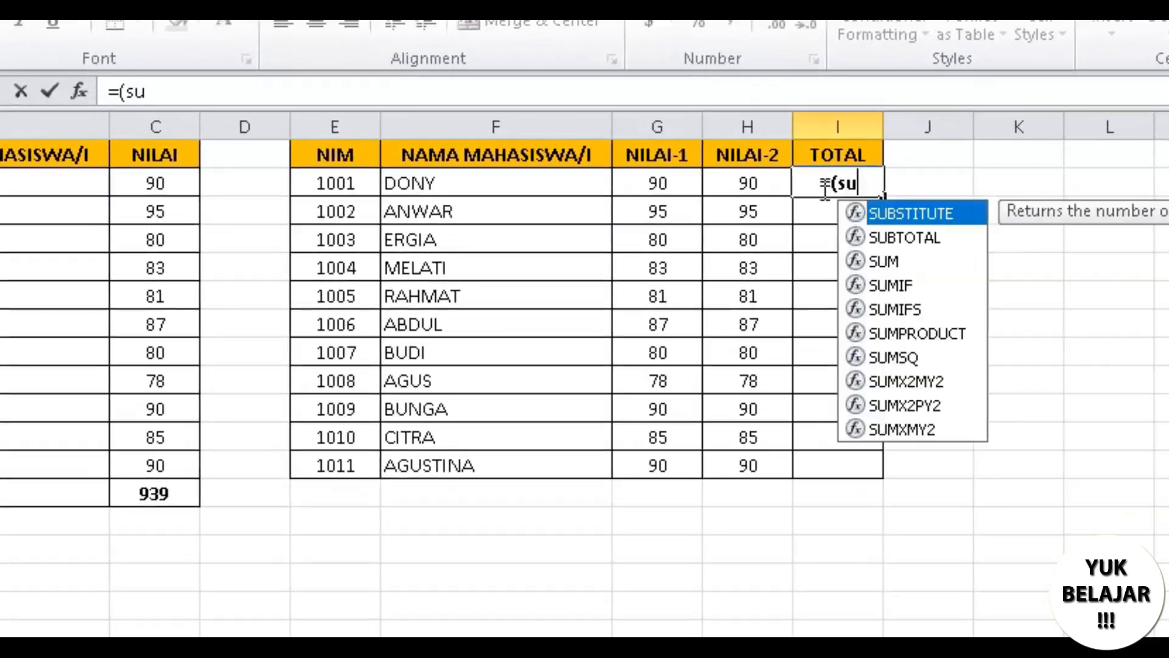
pyautogui.press('BackSpace')
pyautogui.press('BackSpace')
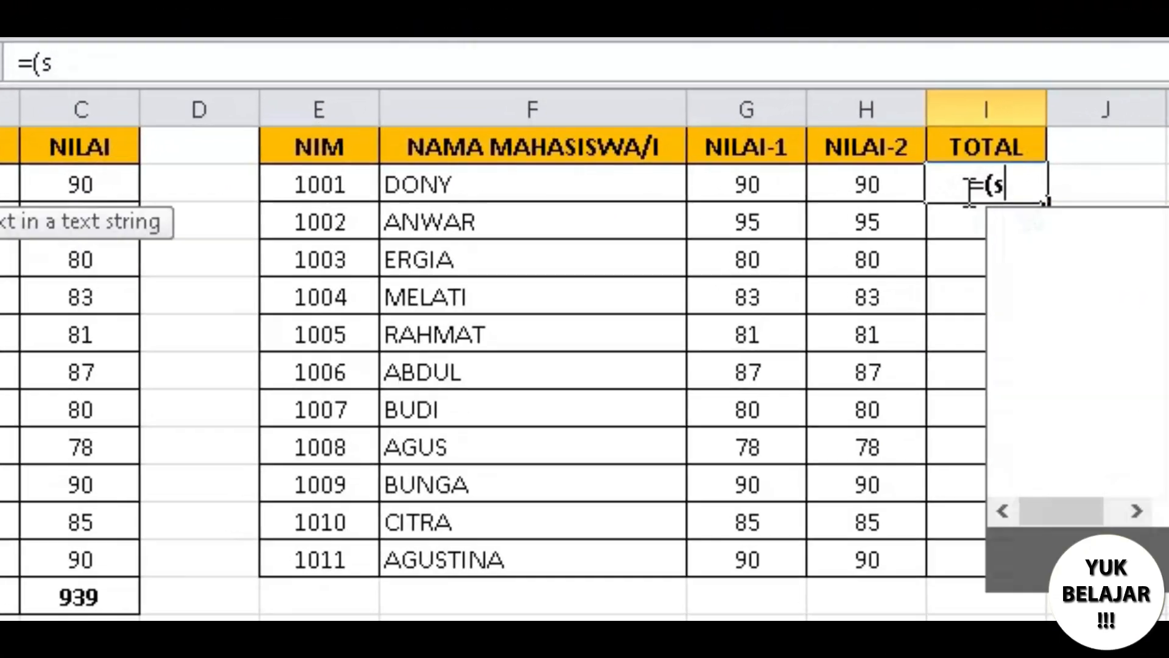
pyautogui.press('BackSpace')
pyautogui.press('BackSpace')
pyautogui.write('sum(')
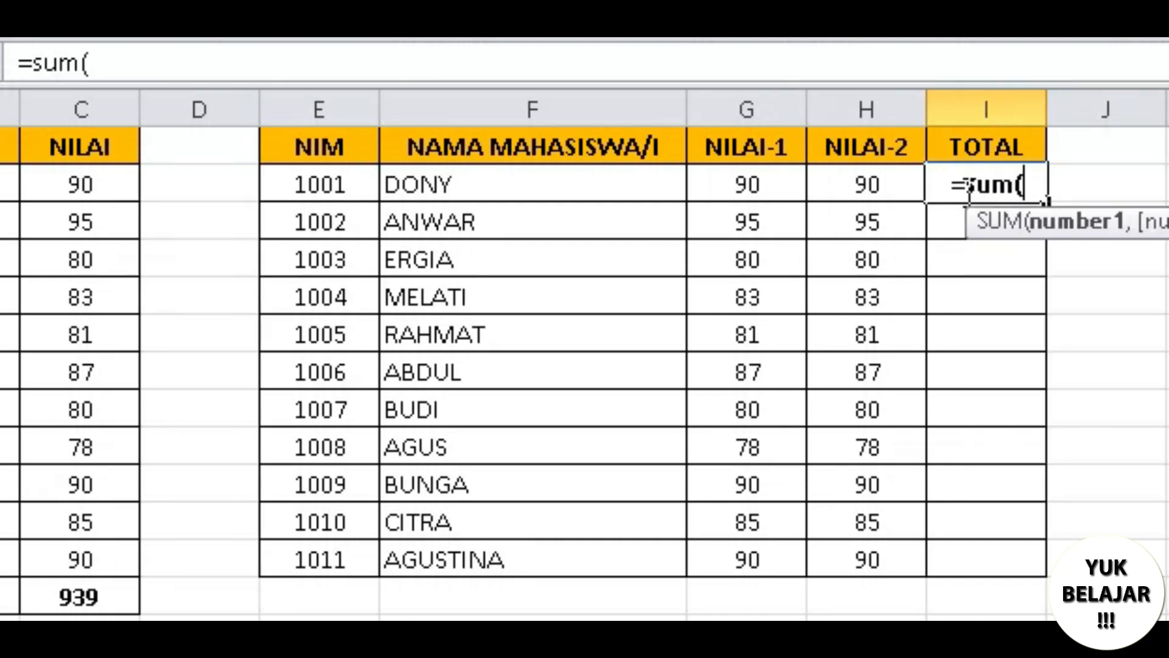
pyautogui.click(728, 184)
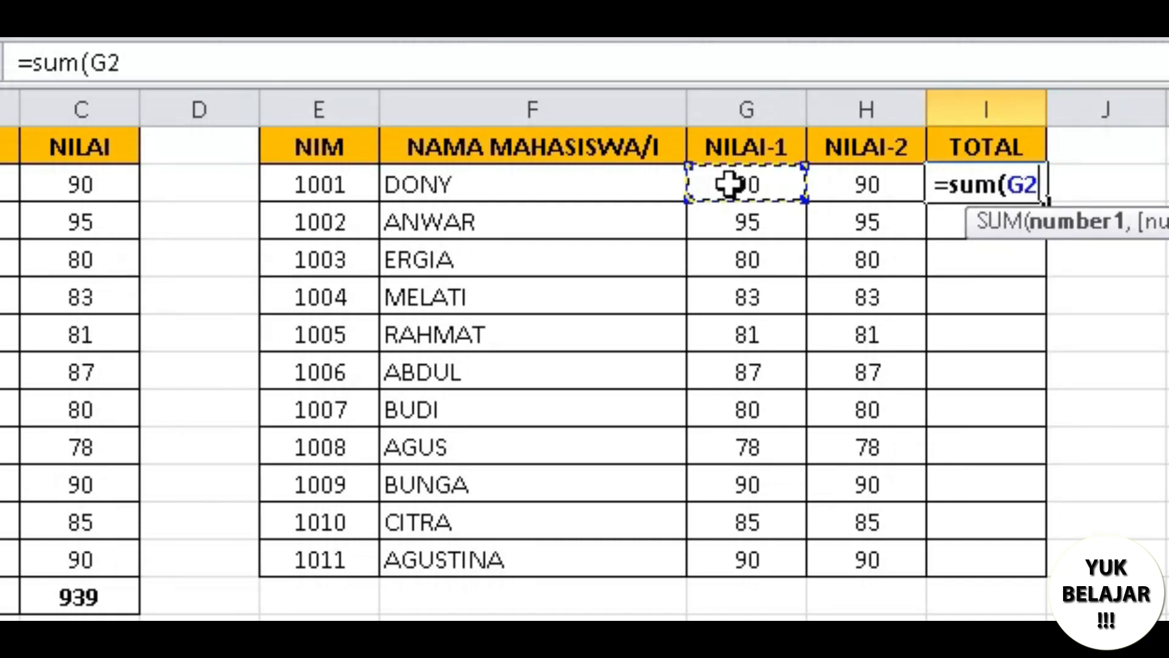
pyautogui.moveTo(785, 204); pyautogui.dragTo(889, 210)
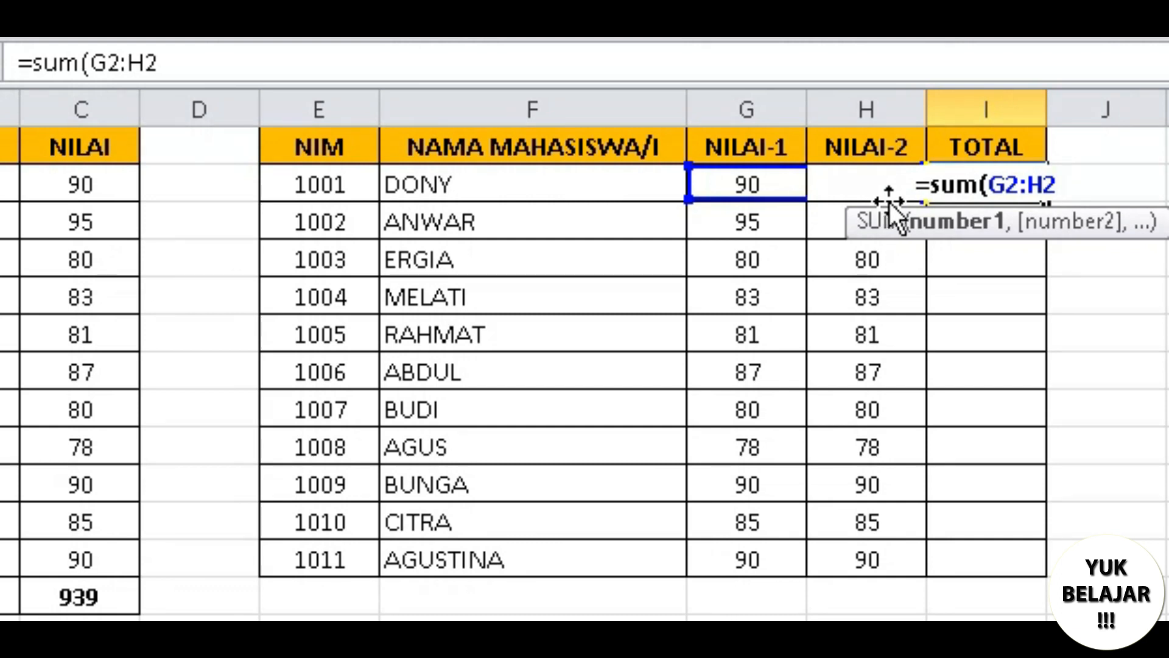
pyautogui.write(')')
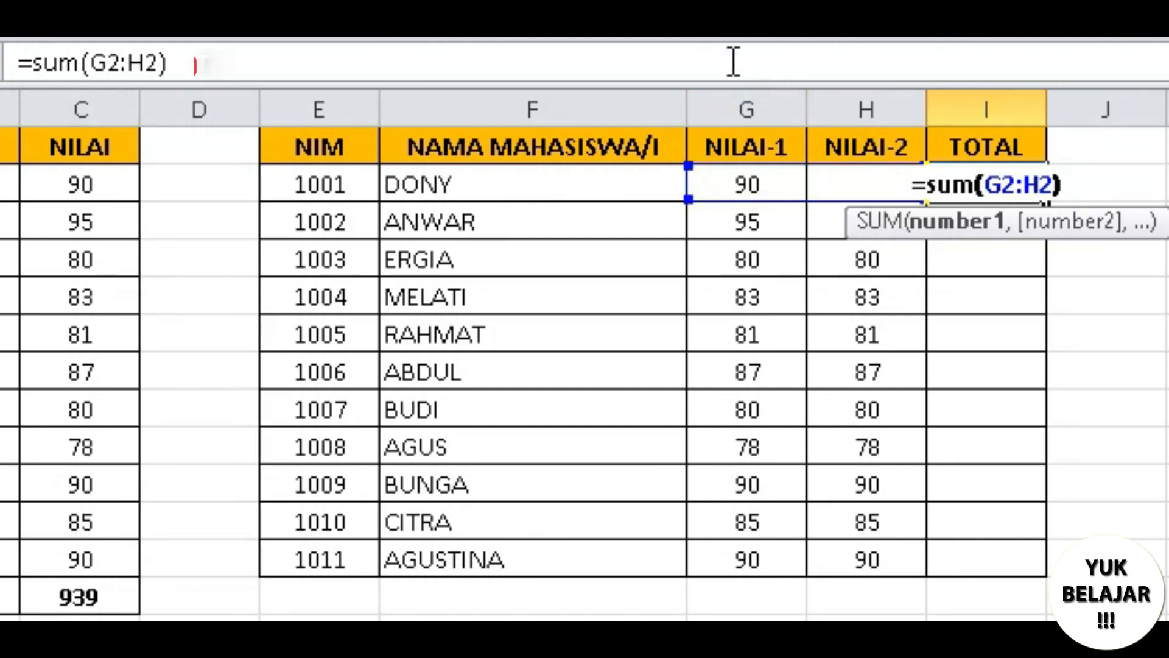
pyautogui.click(484, 62)
pyautogui.moveTo(484, 62); pyautogui.dragTo(10, 52)
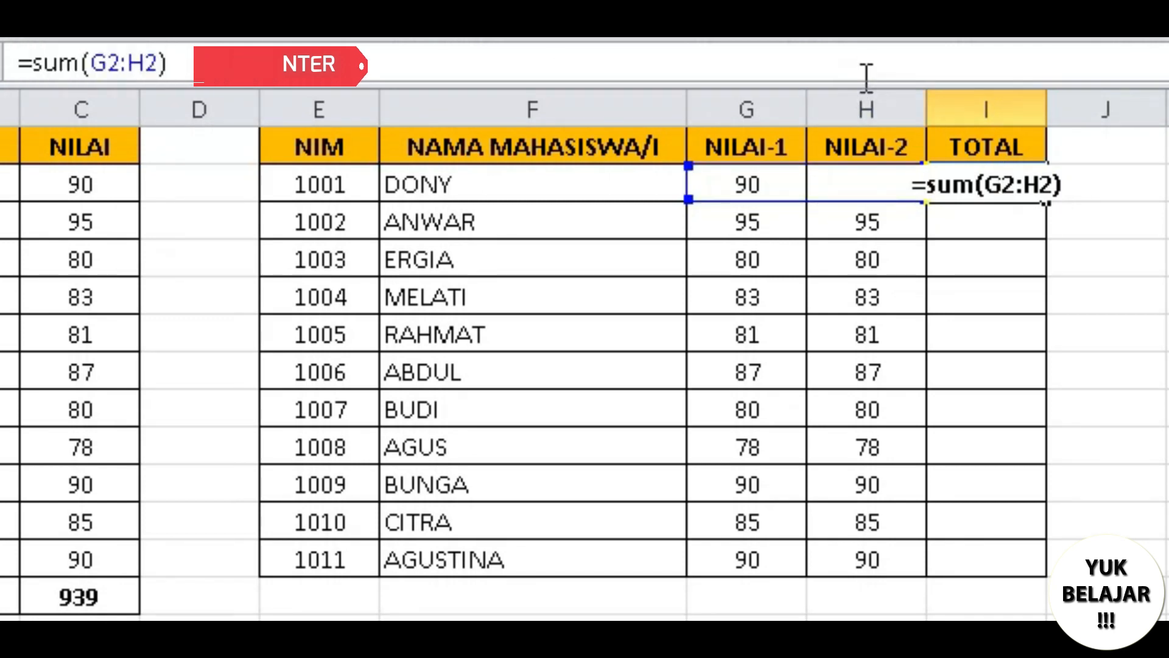
pyautogui.press('Return')
# Step: Copy the TOTAL formula from I2 down through I12 for the remaining students
pyautogui.click(750, 92)
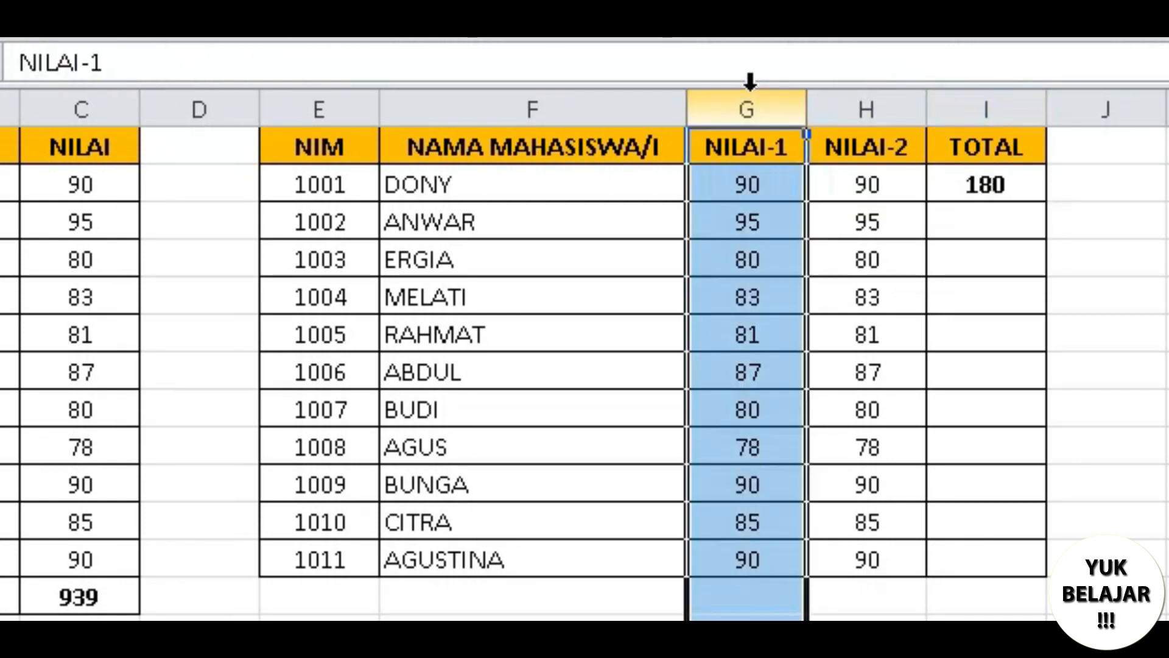
pyautogui.moveTo(789, 95); pyautogui.dragTo(838, 91)
pyautogui.click(974, 183)
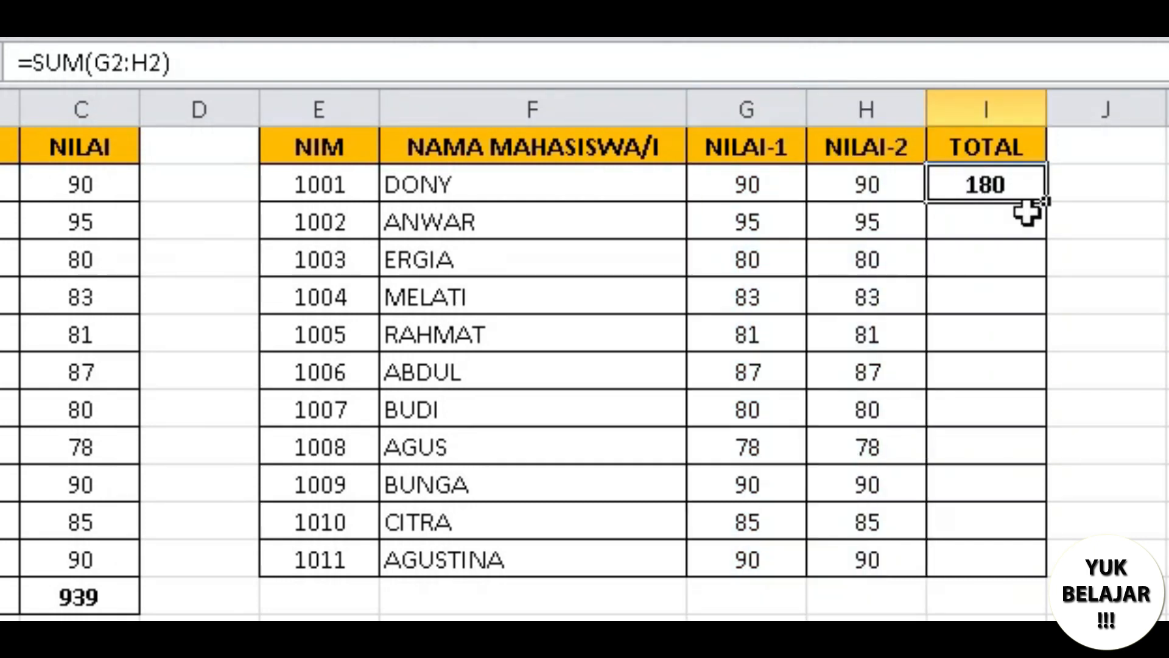
pyautogui.moveTo(1046, 207); pyautogui.dragTo(1007, 566)
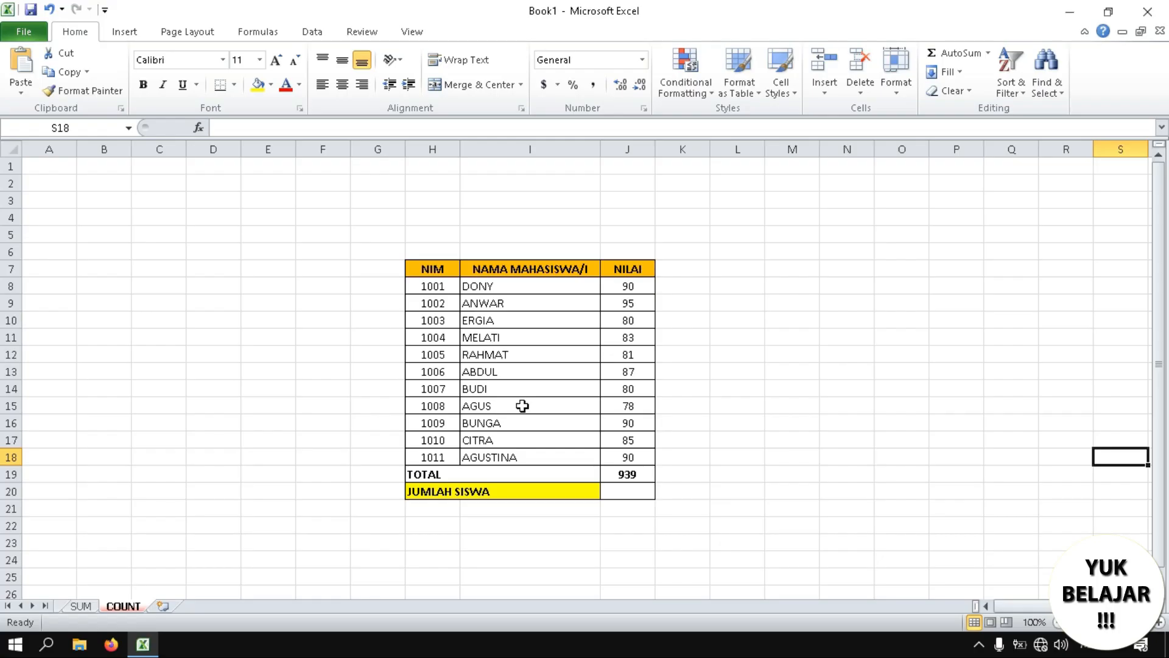
# Step: On the COUNT sheet, enter =COUNT(H8:H18) in J20 to count the NIM entries for JUMLAH SISWA
pyautogui.click(524, 404)
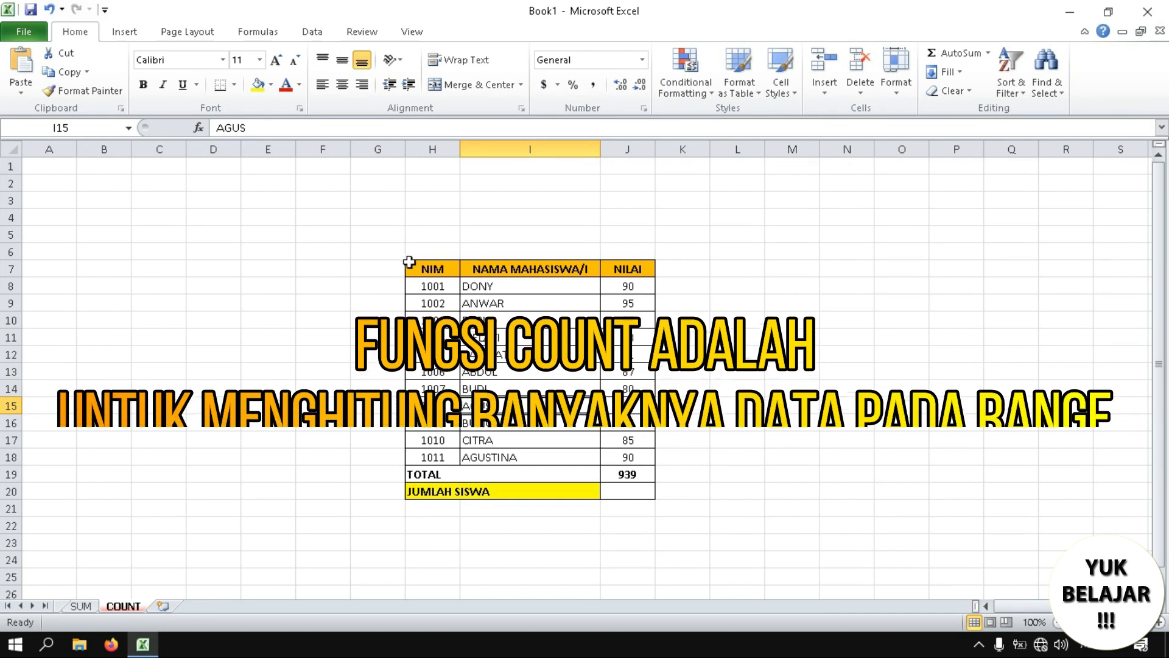
pyautogui.moveTo(382, 249); pyautogui.dragTo(671, 498)
pyautogui.click(835, 452)
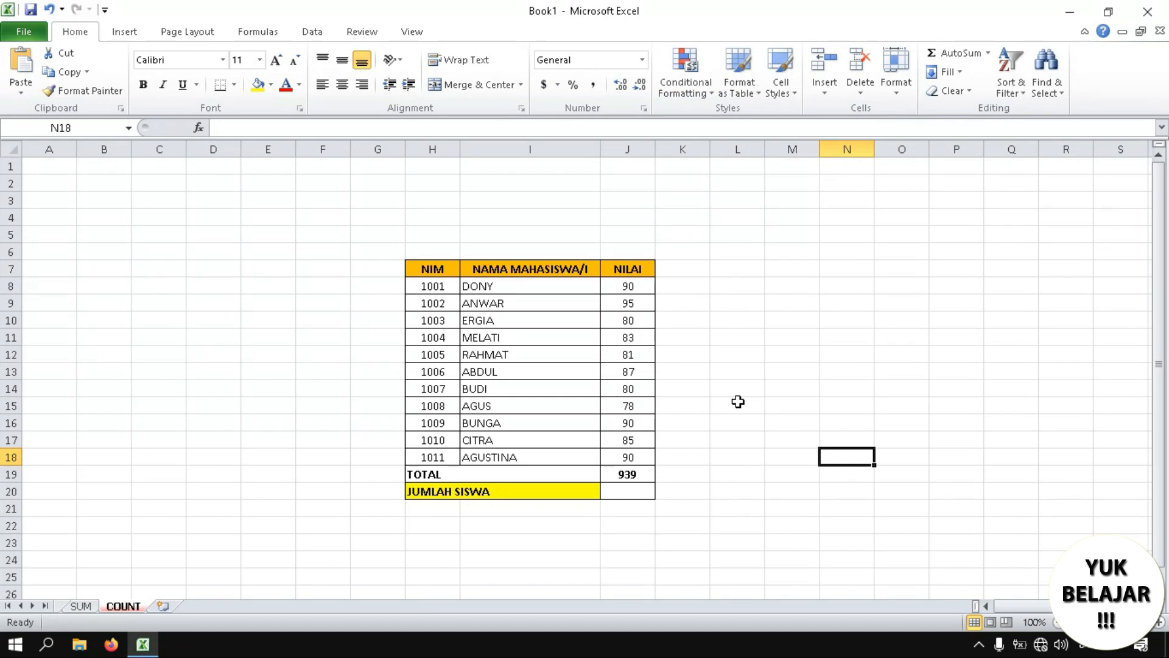
pyautogui.click(628, 491)
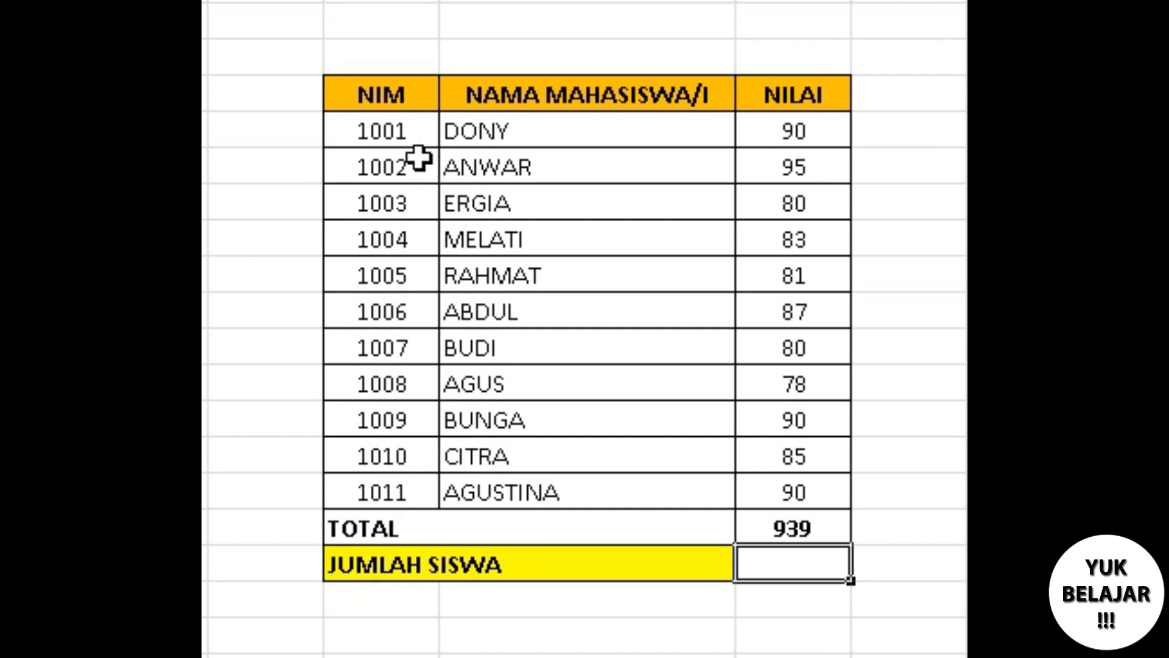
pyautogui.moveTo(393, 134); pyautogui.dragTo(387, 487)
pyautogui.click(776, 566)
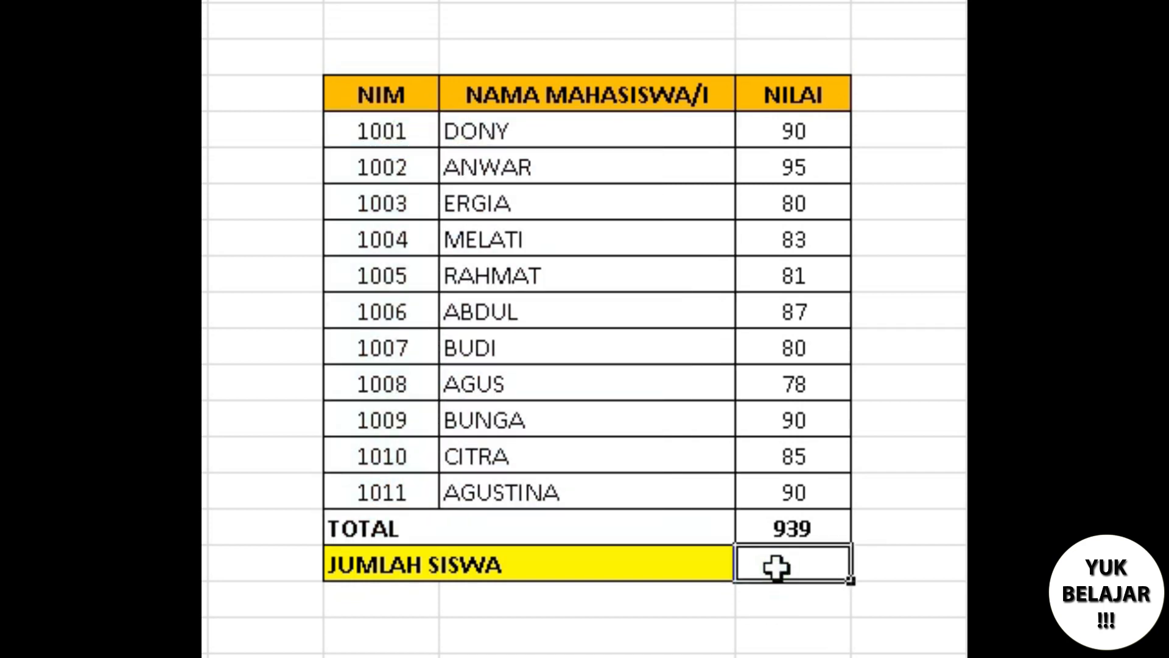
pyautogui.write('=')
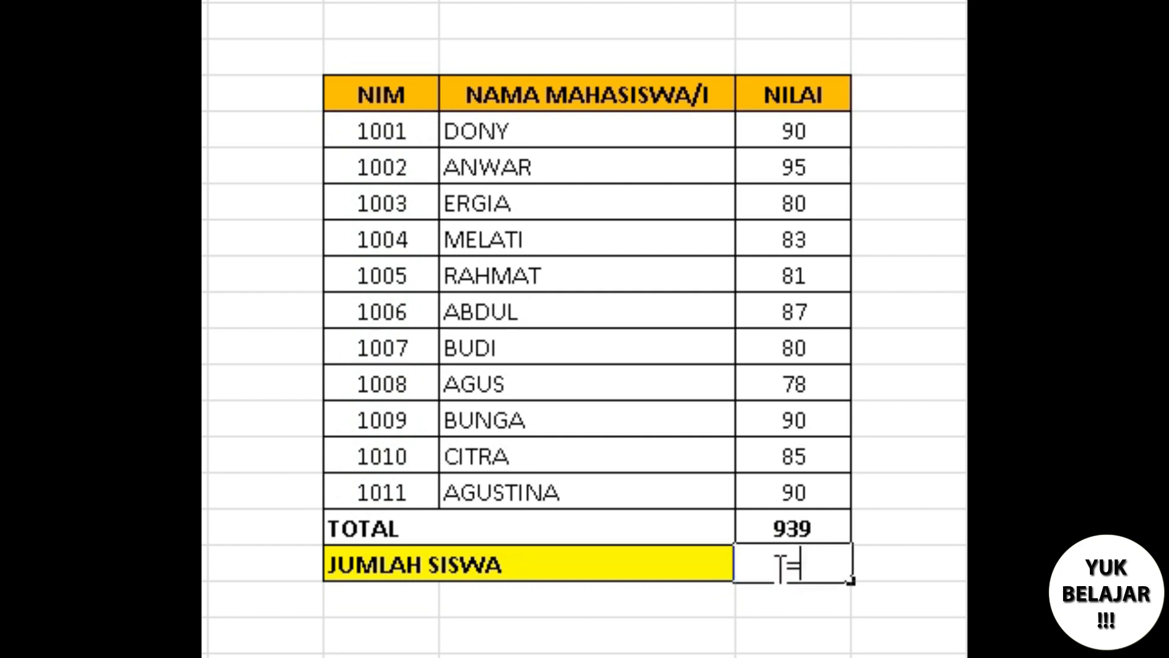
pyautogui.write('count')
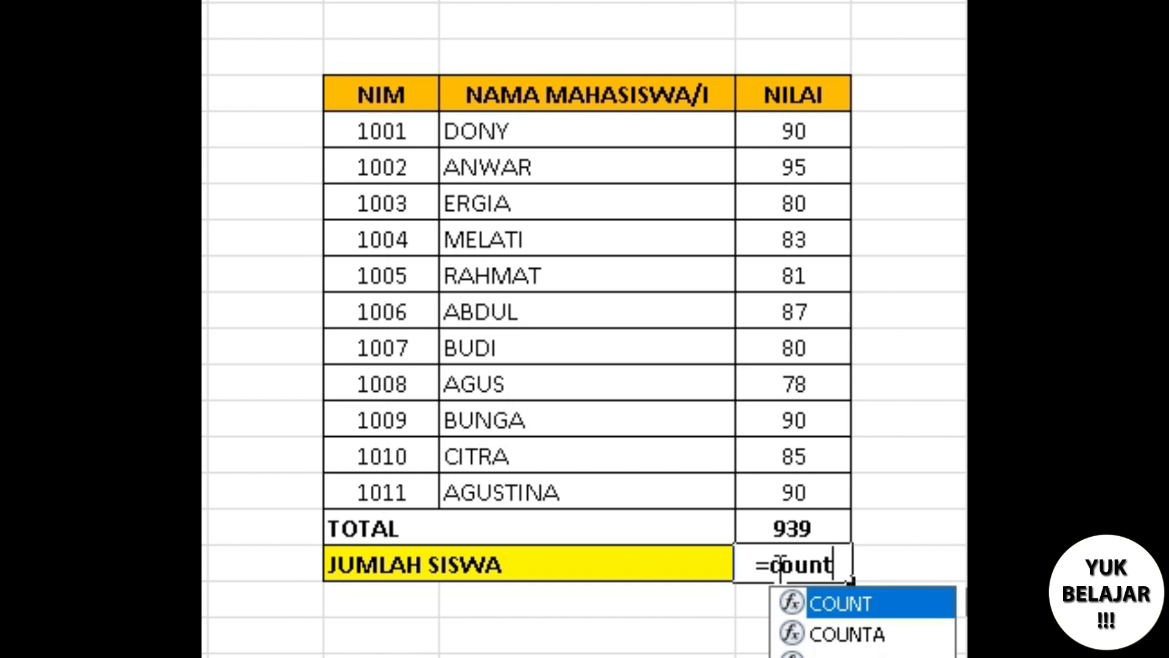
pyautogui.write('(')
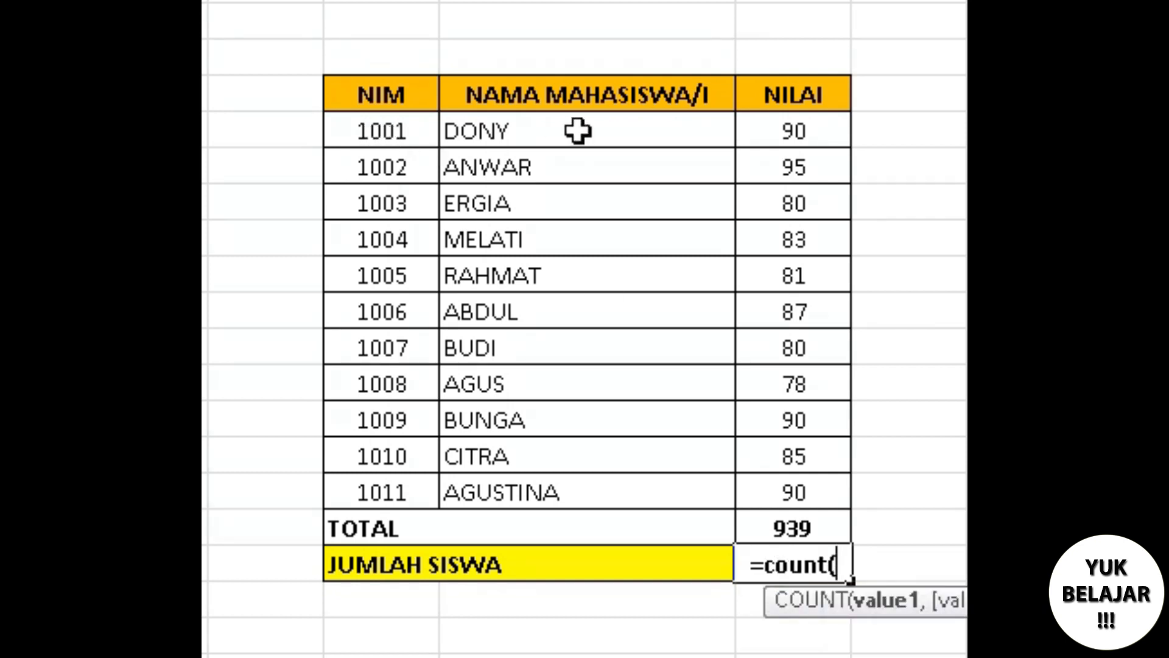
pyautogui.moveTo(412, 132); pyautogui.dragTo(412, 496)
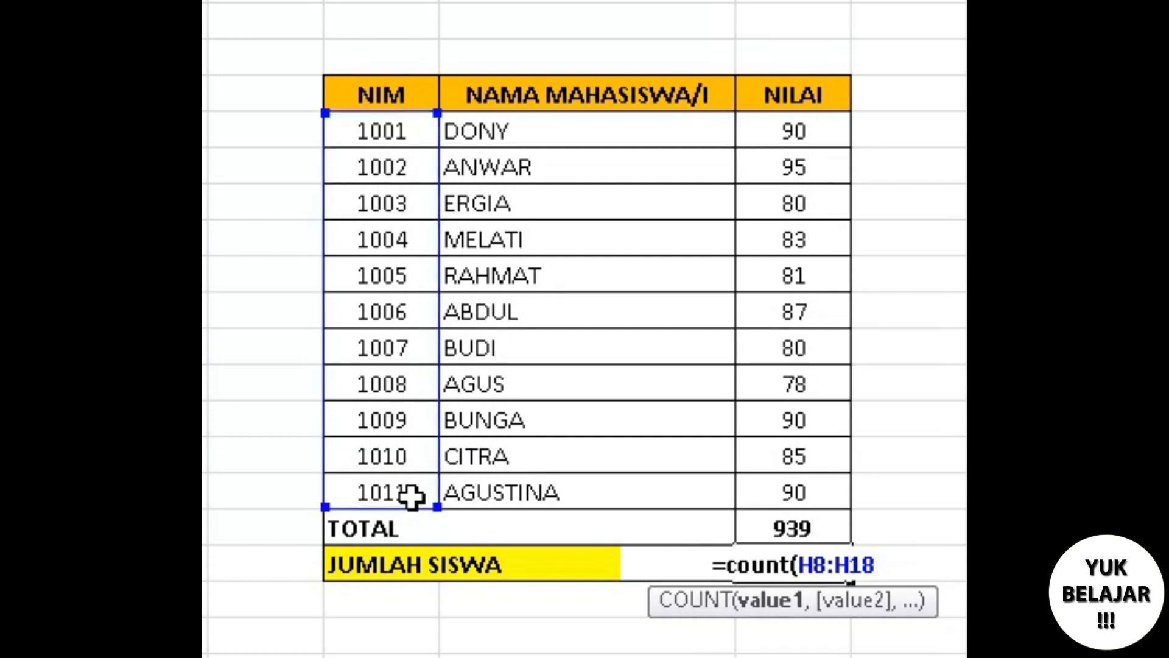
pyautogui.write(')')
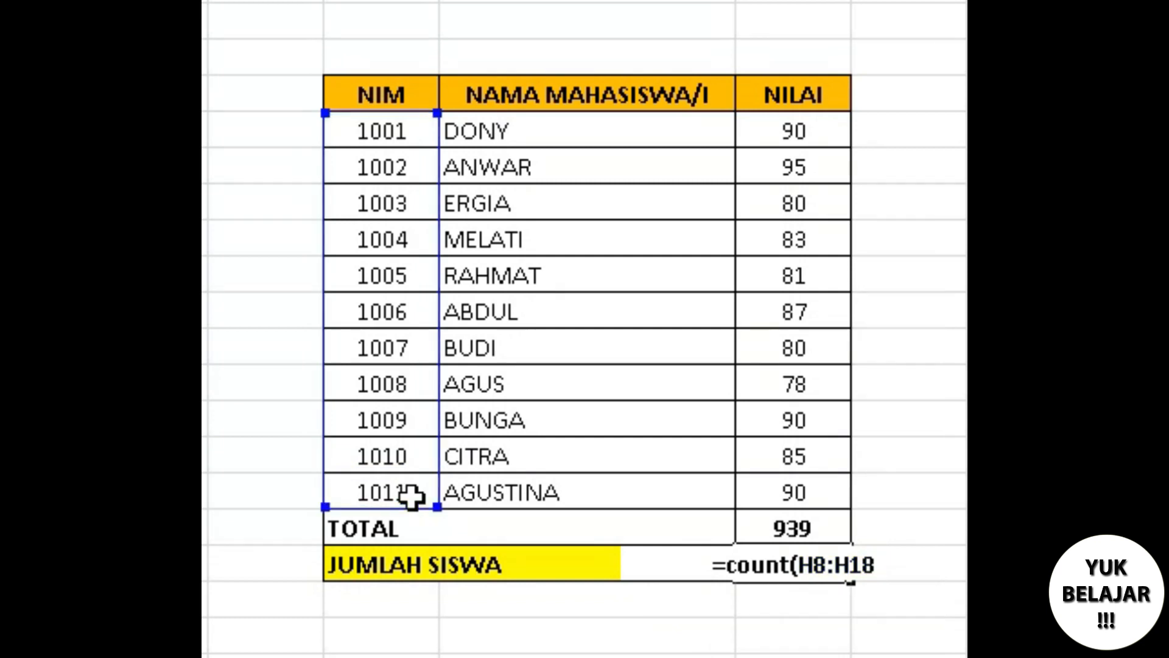
pyautogui.press('Return')
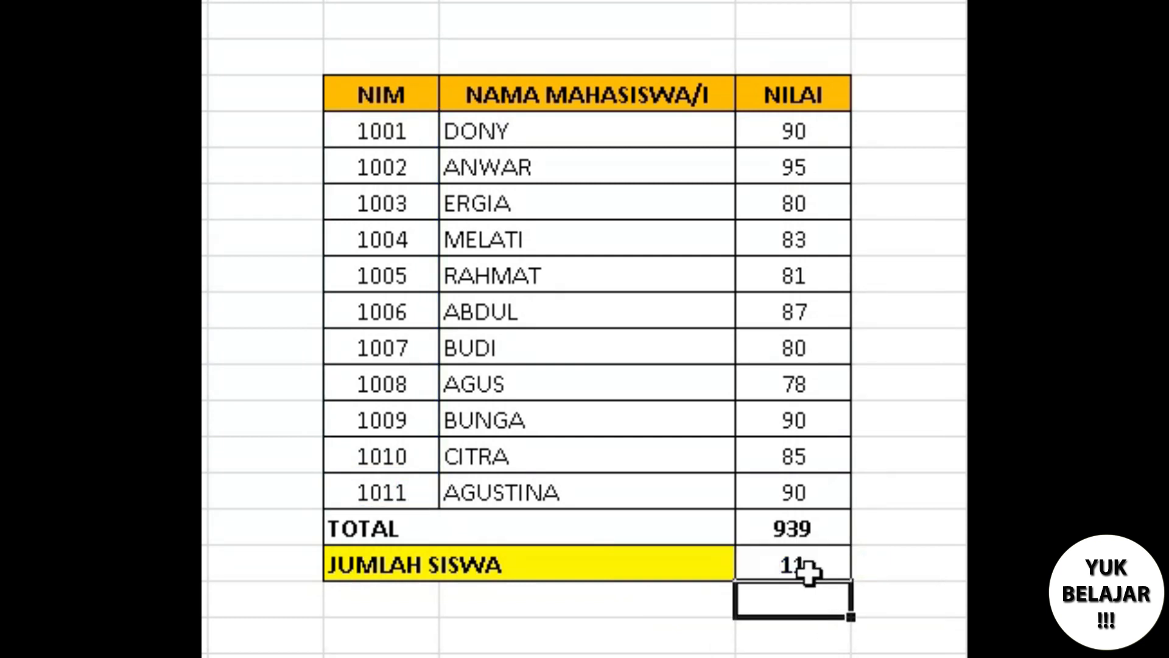
# Step: Number the student rows beside the NIM column in G8:G18 with a series starting 1, 2 and ending at 11
pyautogui.click(283, 137)
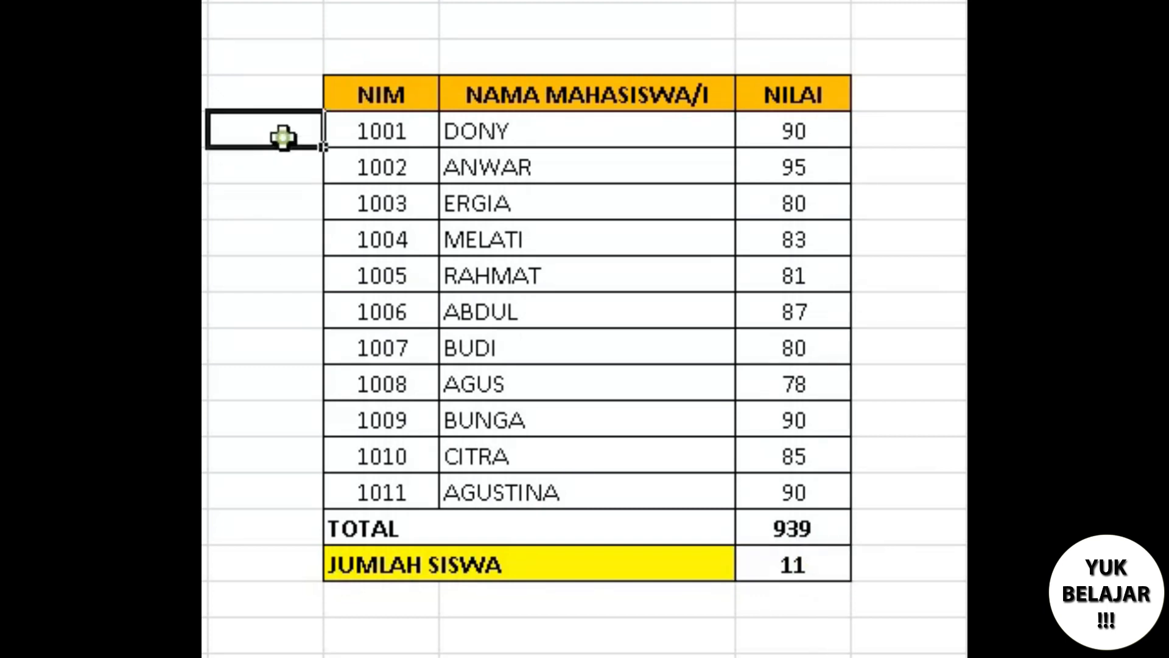
pyautogui.write('1')
pyautogui.press('Return')
pyautogui.write('2')
pyautogui.press('Return')
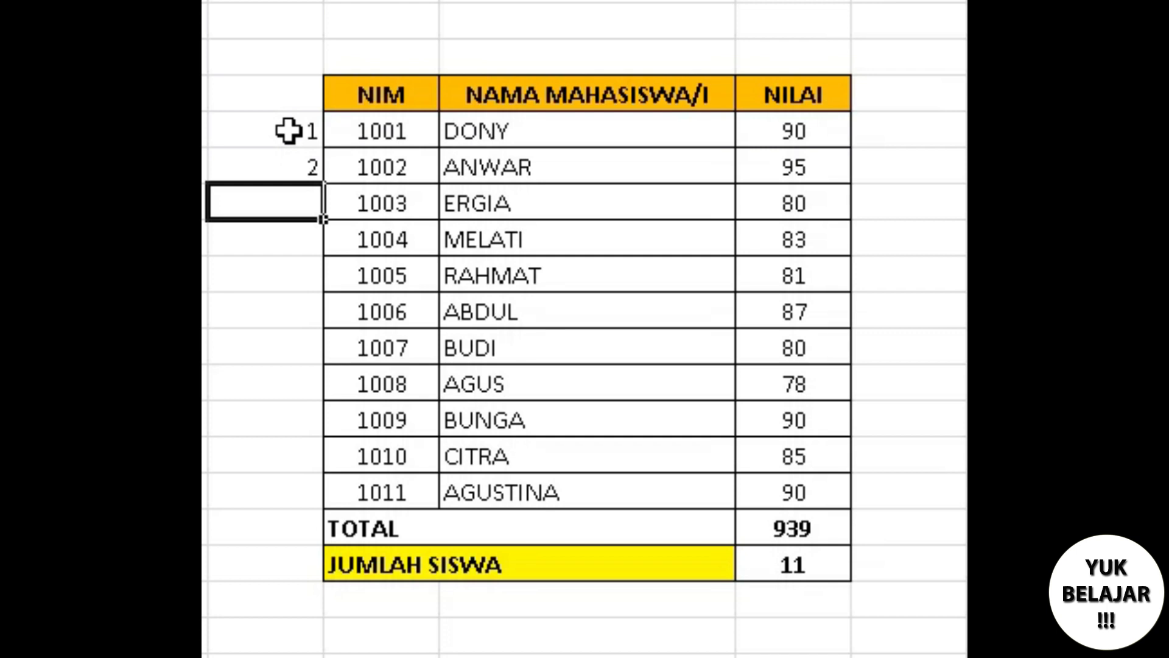
pyautogui.click(288, 131)
pyautogui.hotkey('shift', 'Down')
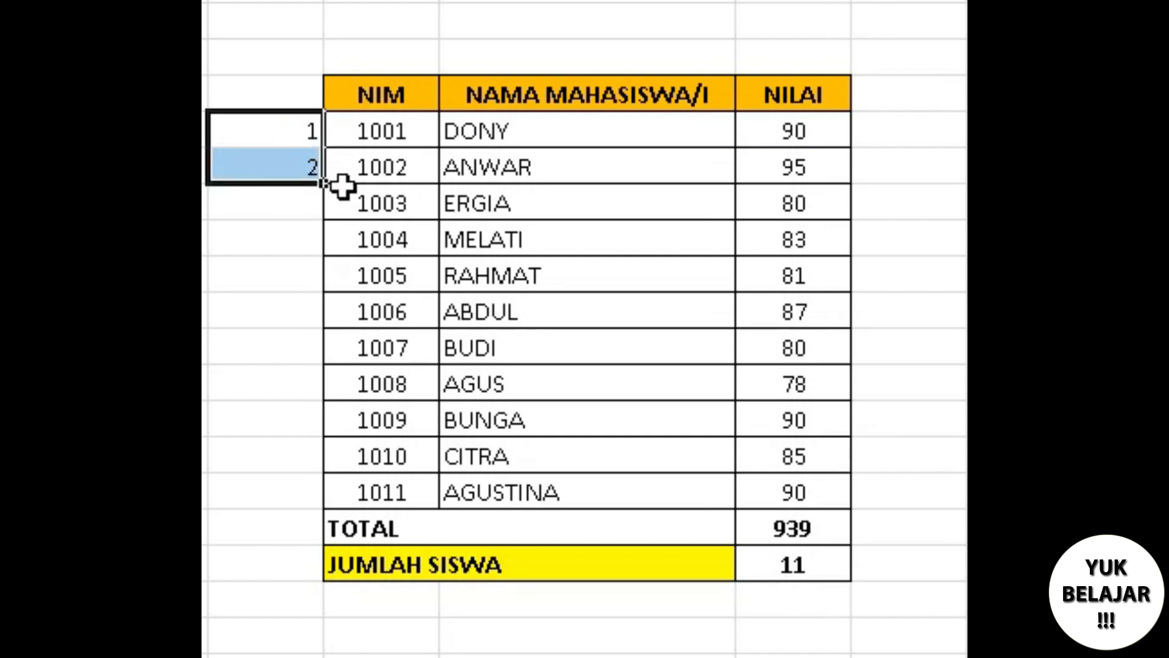
pyautogui.moveTo(321, 182); pyautogui.dragTo(294, 517)
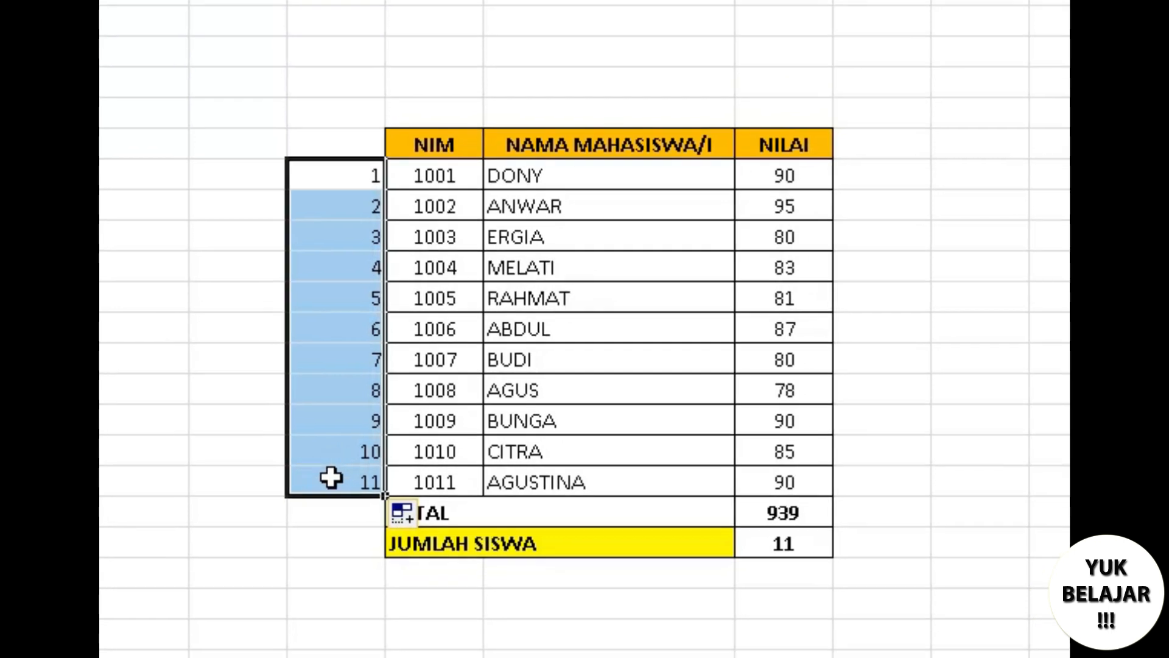
# Step: On the AVERAGE sheet, enter =AVERAGE(G9:L9) in M9 to average NILAI-1 through NILAI-6 for the first student
pyautogui.click(258, 492)
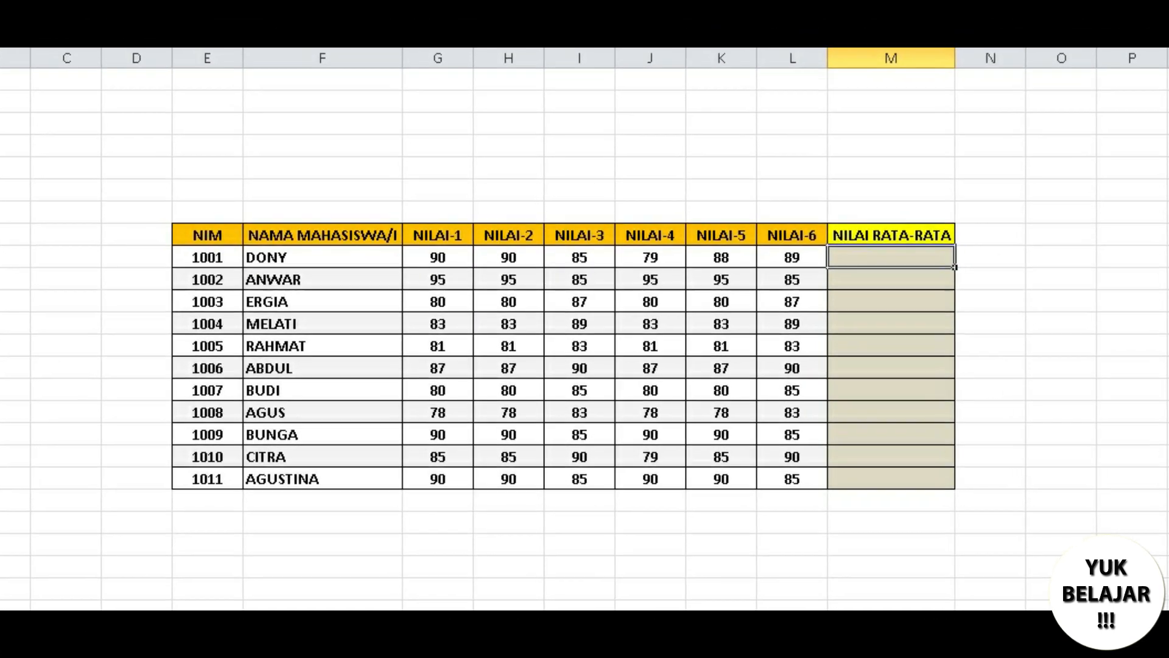
pyautogui.write('=average')
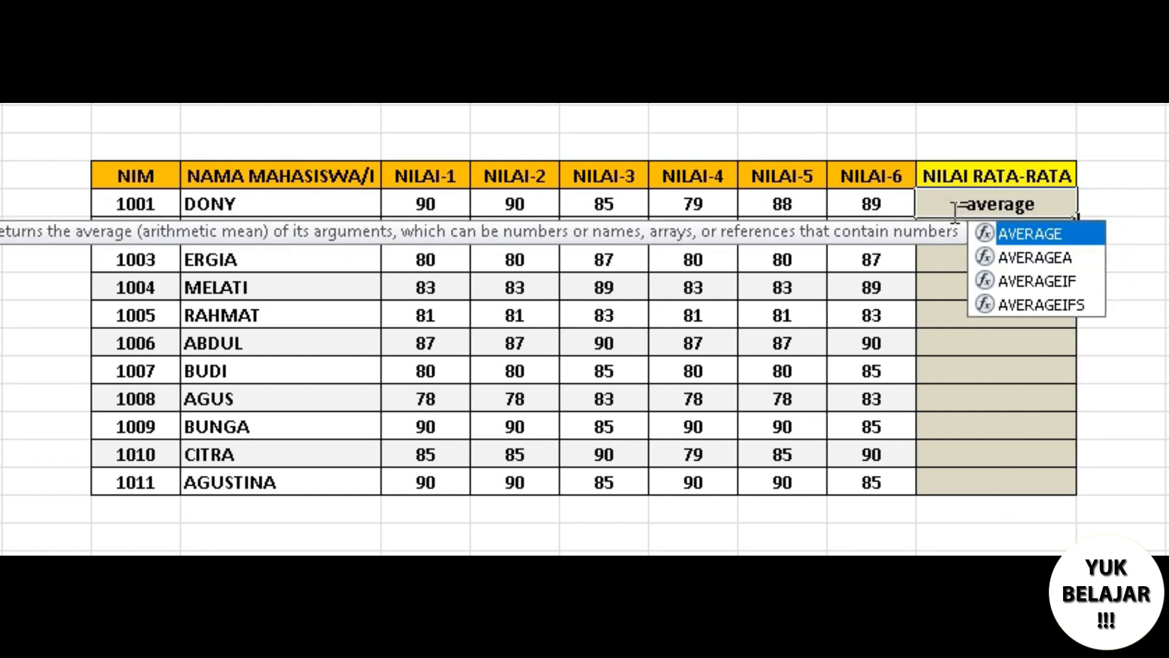
pyautogui.write('(')
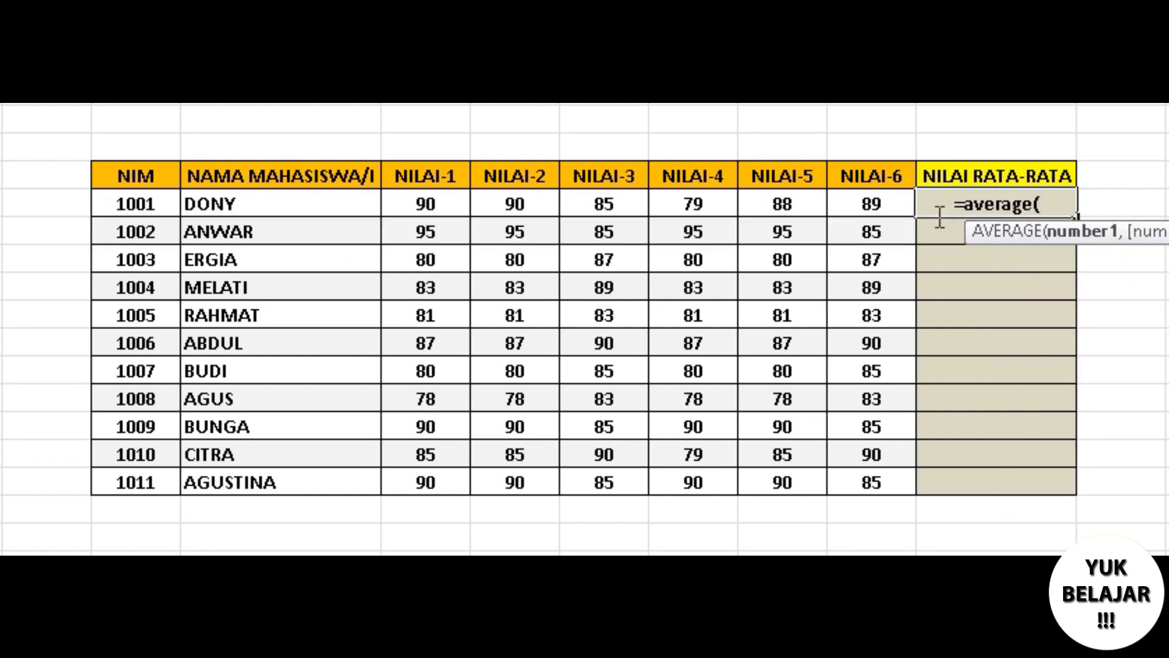
pyautogui.click(446, 204)
pyautogui.moveTo(472, 210); pyautogui.dragTo(874, 204)
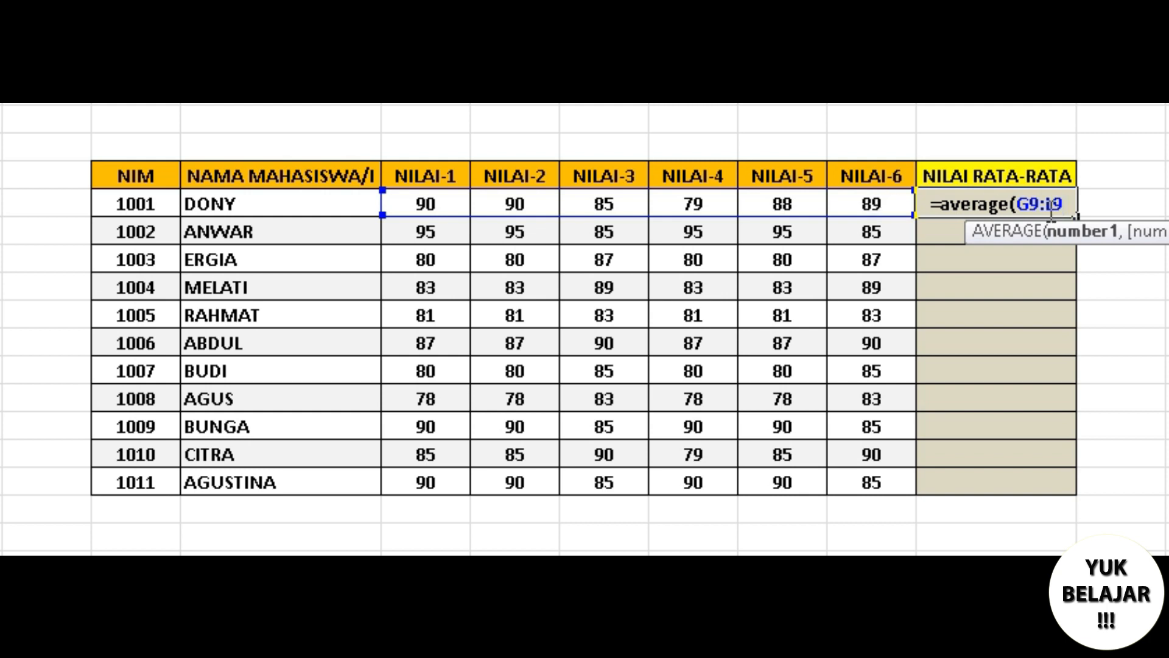
pyautogui.press('Return')
pyautogui.click(999, 205)
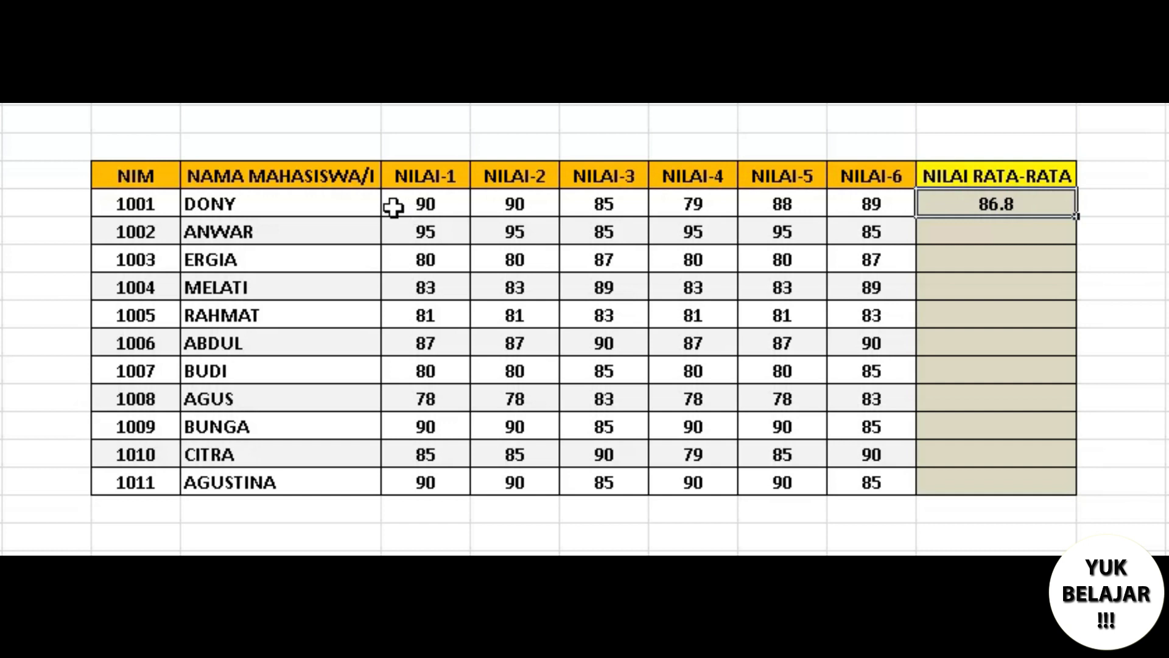
# Step: Copy the NILAI RATA-RATA formula from M9 down through M19 for the remaining students
pyautogui.click(295, 196)
pyautogui.click(426, 201)
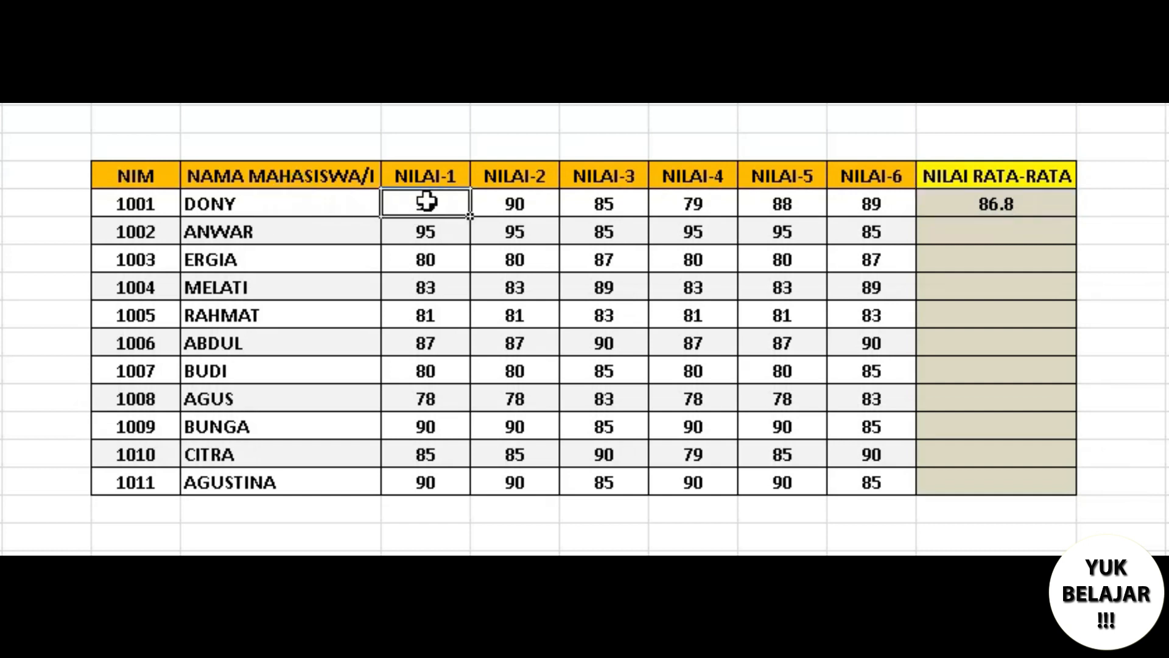
pyautogui.click(871, 201)
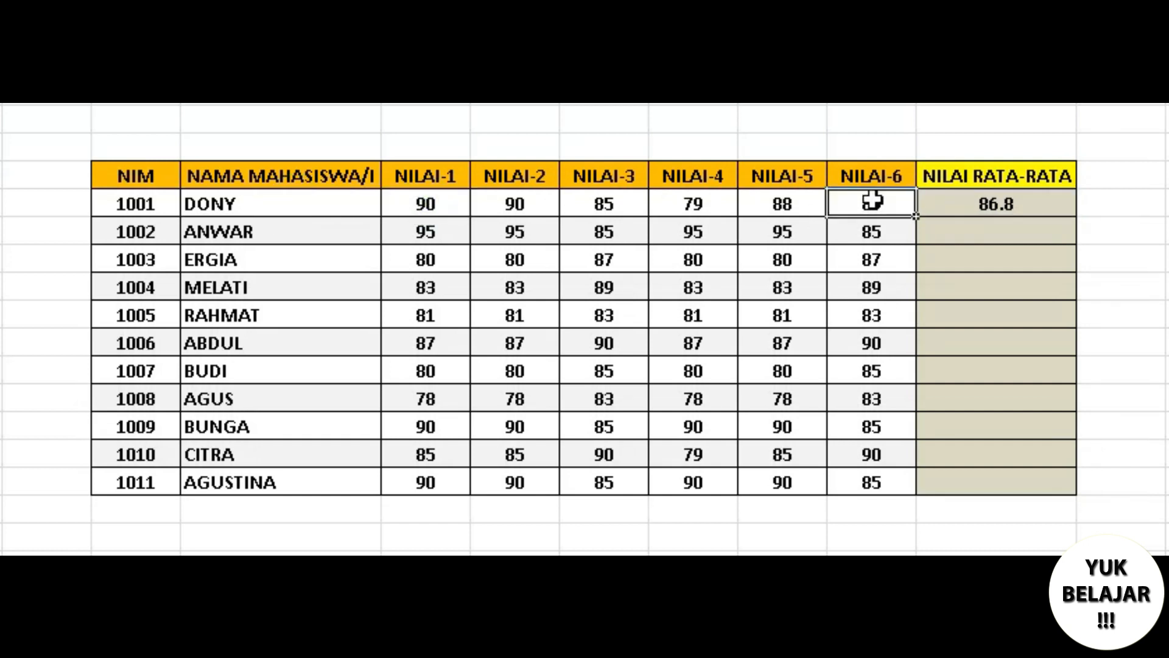
pyautogui.click(1024, 202)
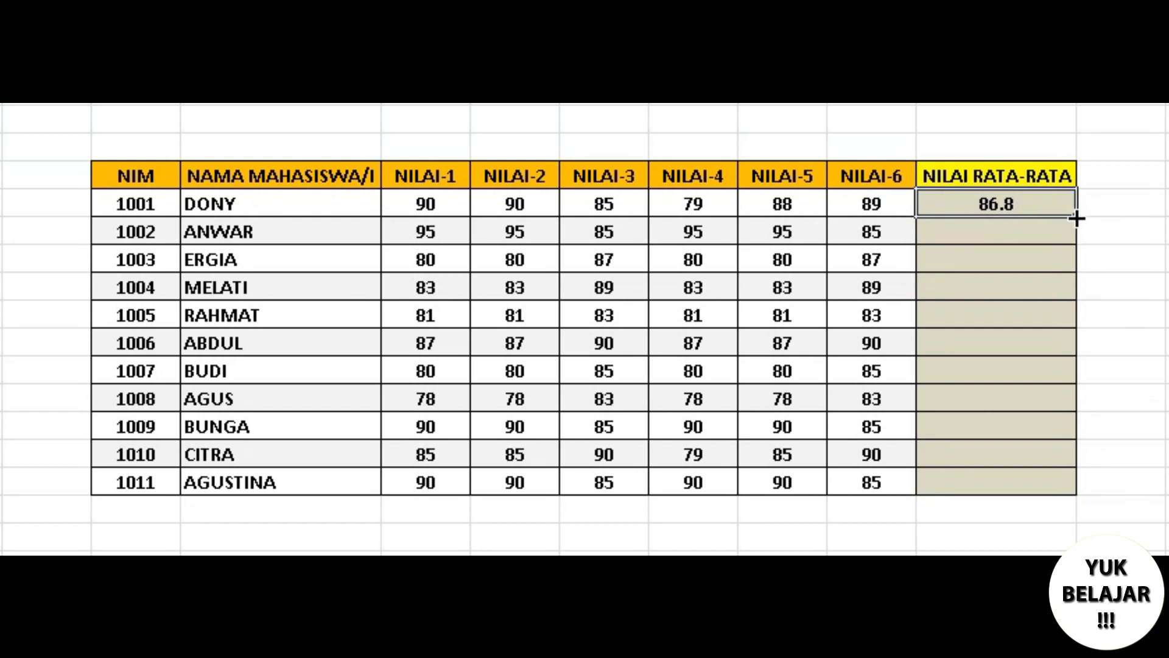
pyautogui.moveTo(1076, 236); pyautogui.dragTo(1036, 483)
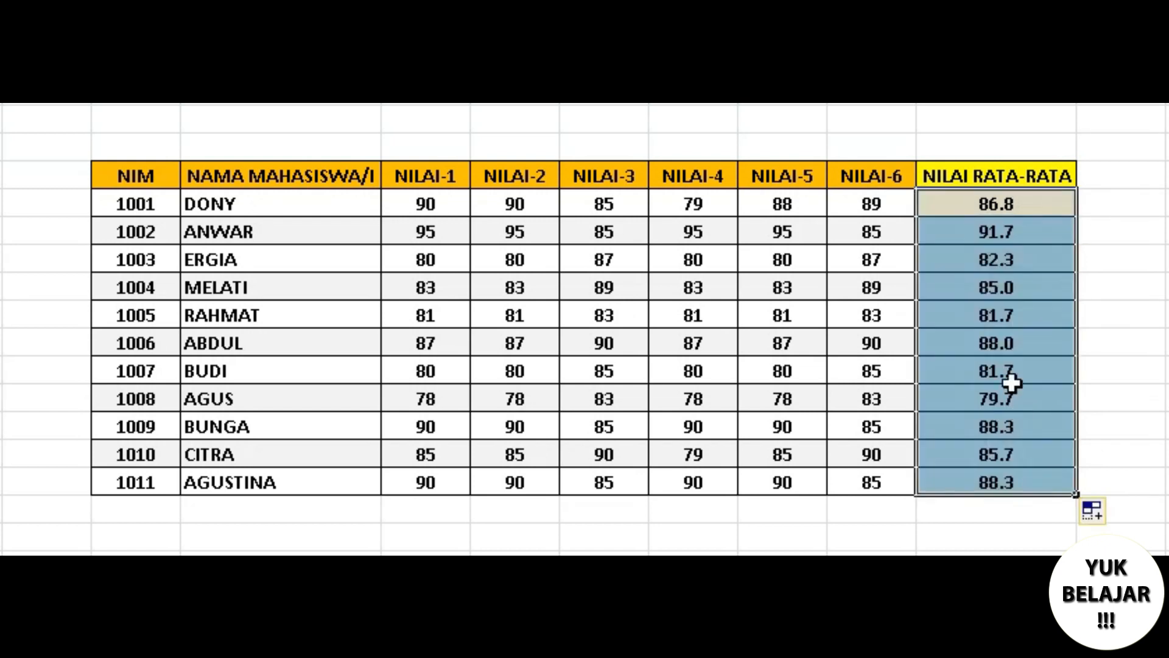
pyautogui.click(966, 230)
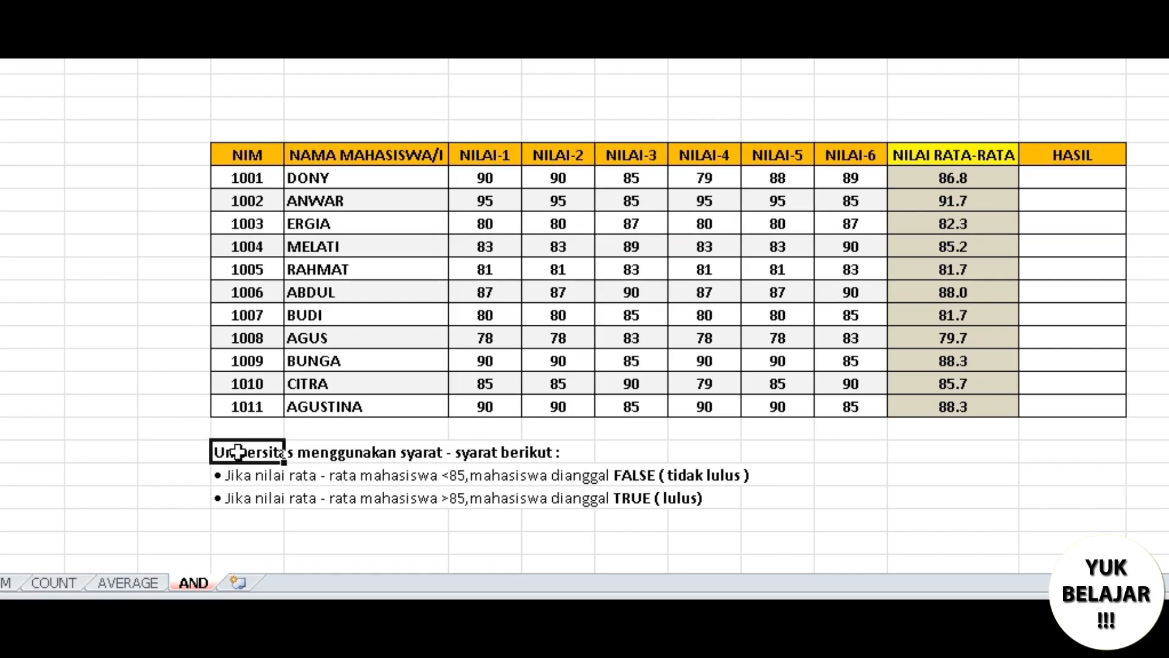
# Step: On the AND sheet, enter =AND(M9>85) in the first HASIL cell, N9, following the pass criteria below the table
pyautogui.moveTo(261, 508); pyautogui.dragTo(310, 509)
pyautogui.moveTo(295, 396); pyautogui.dragTo(571, 385)
pyautogui.click(193, 423)
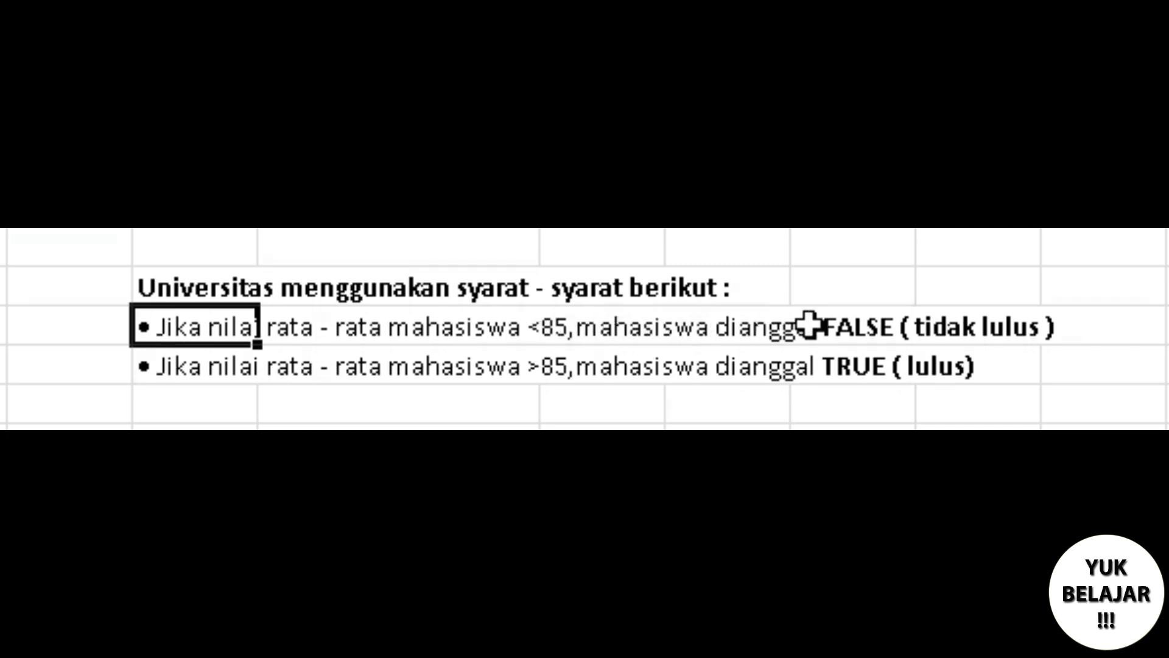
pyautogui.moveTo(203, 371); pyautogui.dragTo(908, 365)
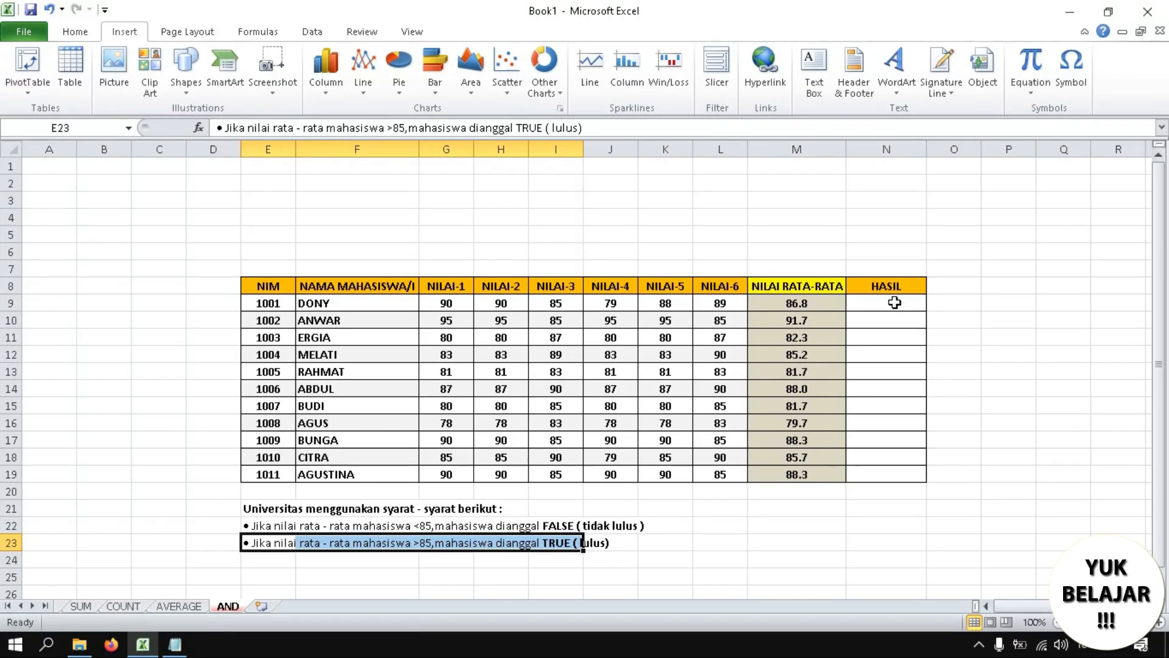
pyautogui.click(894, 303)
pyautogui.write('=AND')
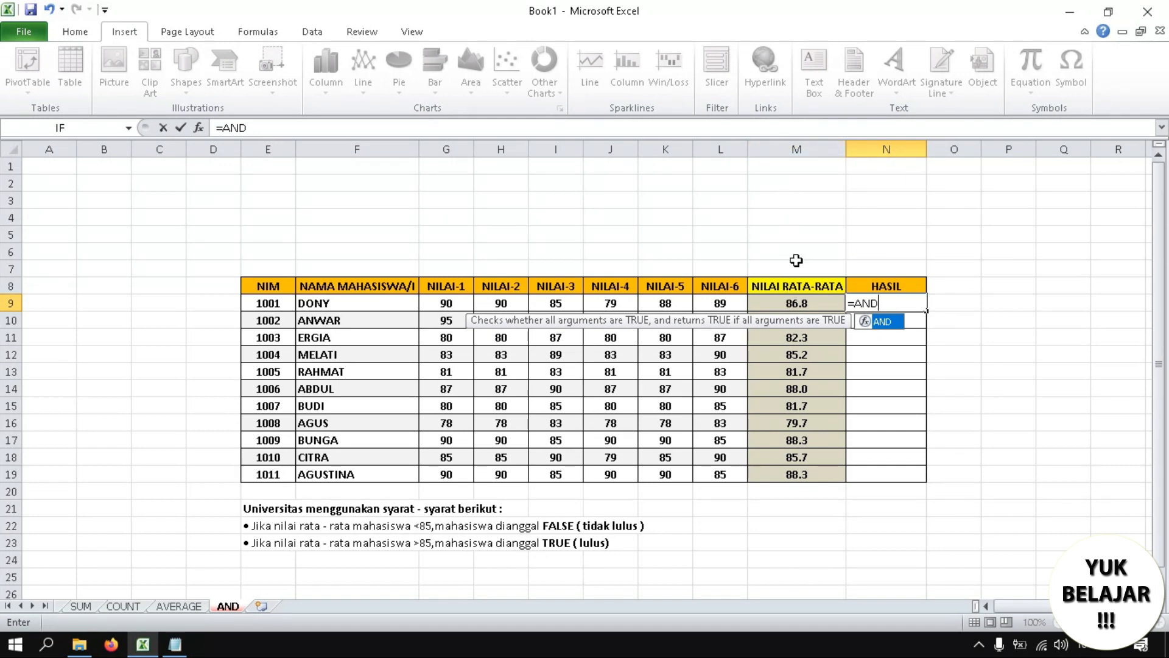
pyautogui.write('(M9')
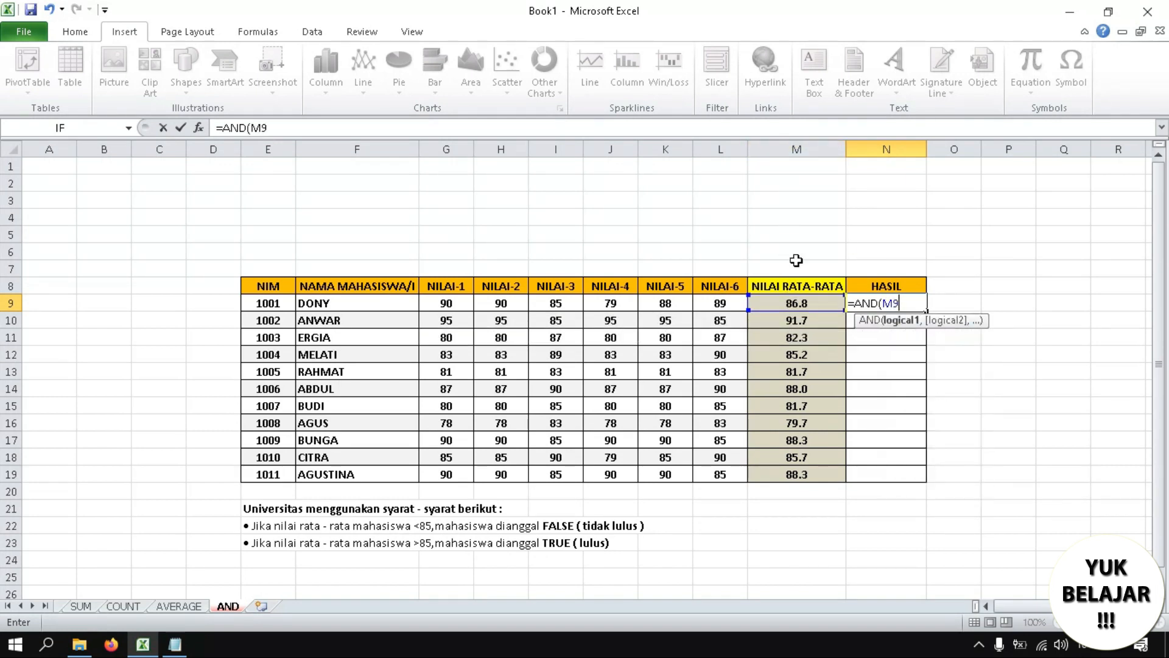
pyautogui.write('>85')
pyautogui.press('Return')
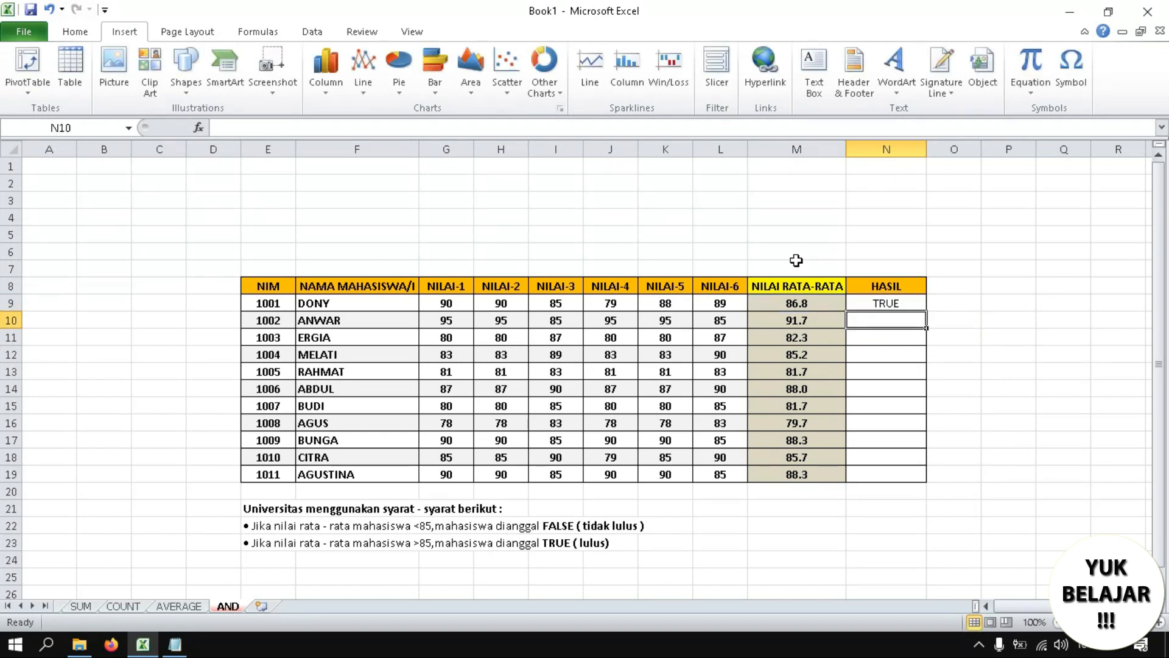
pyautogui.click(895, 302)
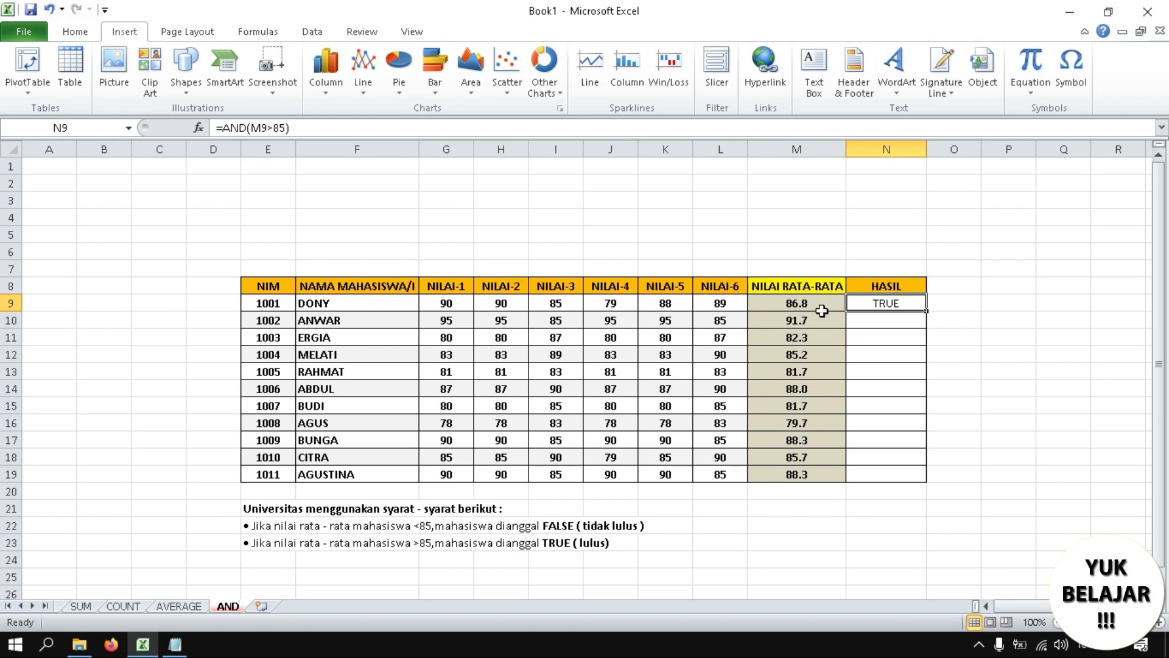
# Step: Copy the AND formula from N9 down through N19 to fill HASIL for the remaining students
pyautogui.click(367, 300)
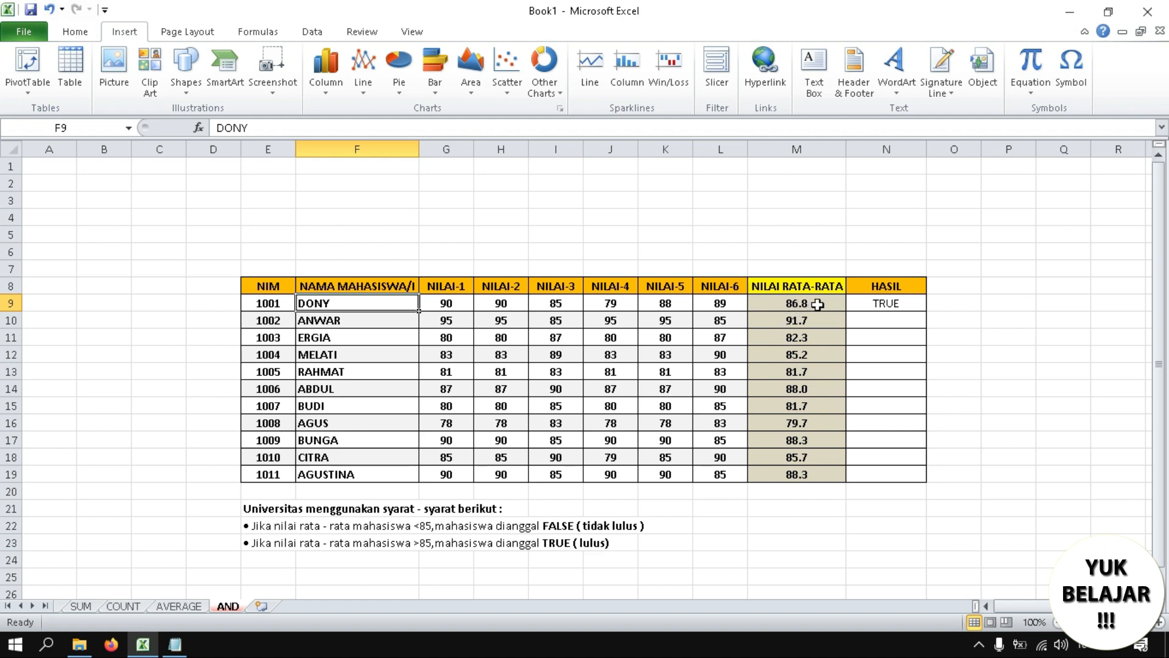
pyautogui.click(880, 303)
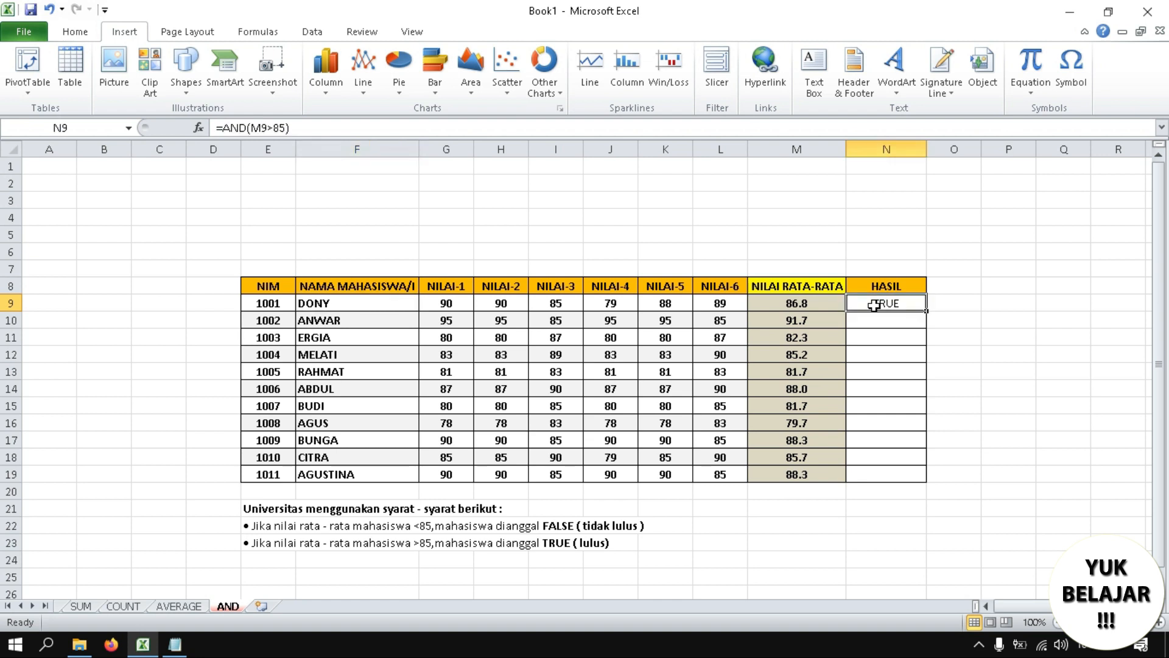
pyautogui.moveTo(926, 310); pyautogui.dragTo(893, 481)
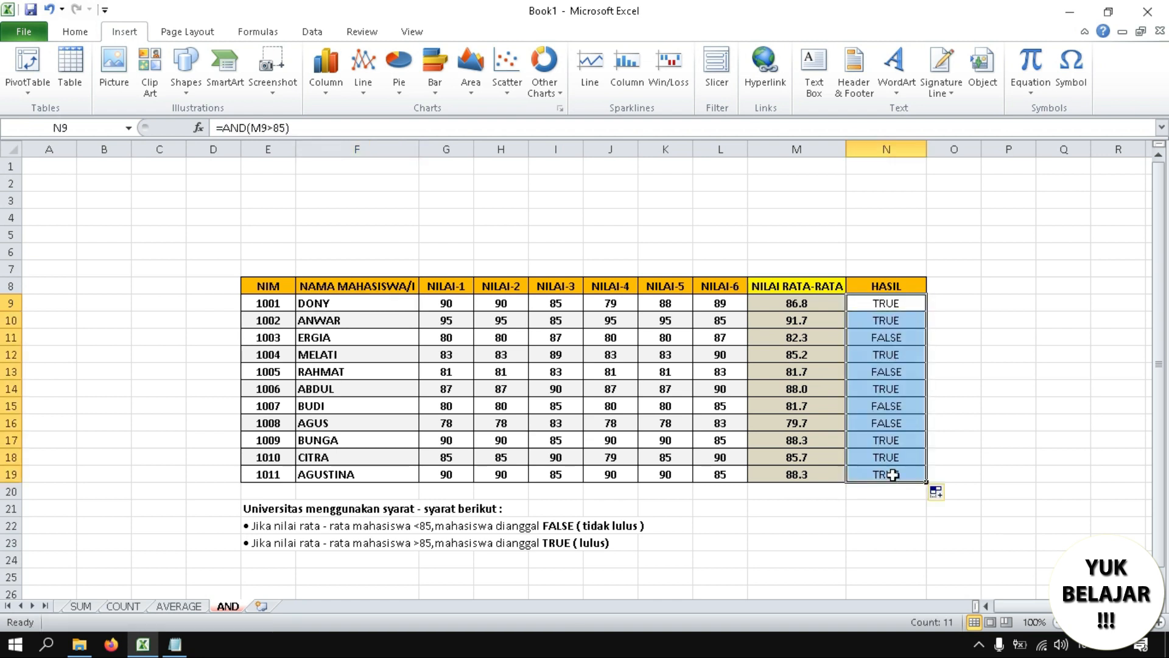
pyautogui.click(851, 337)
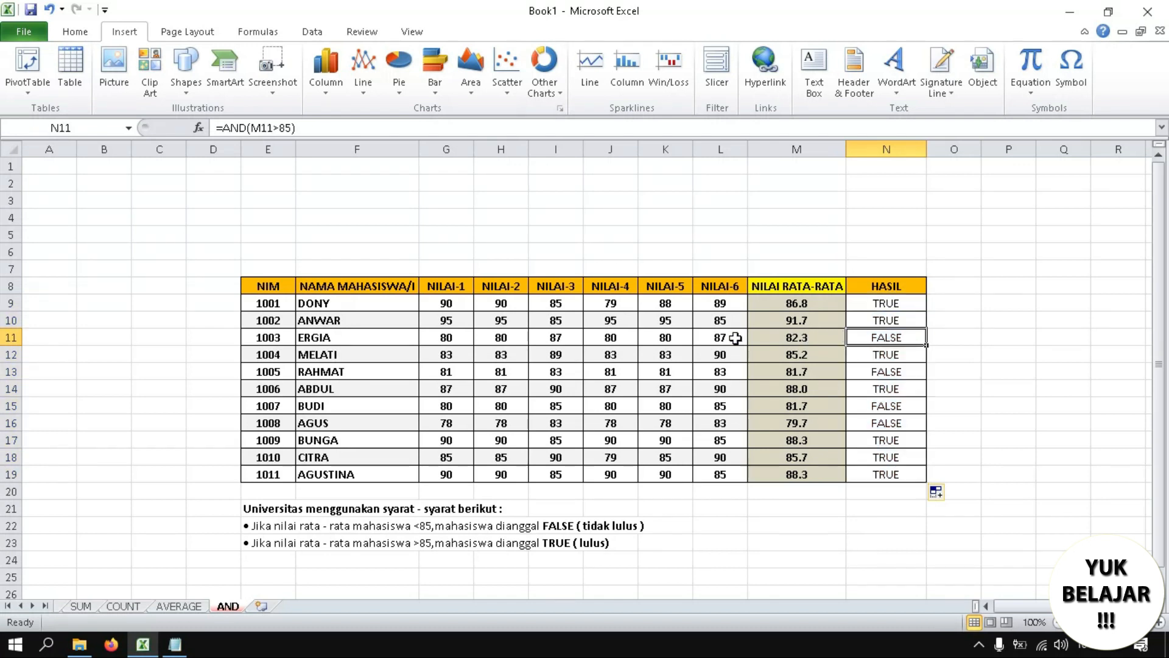
pyautogui.click(332, 340)
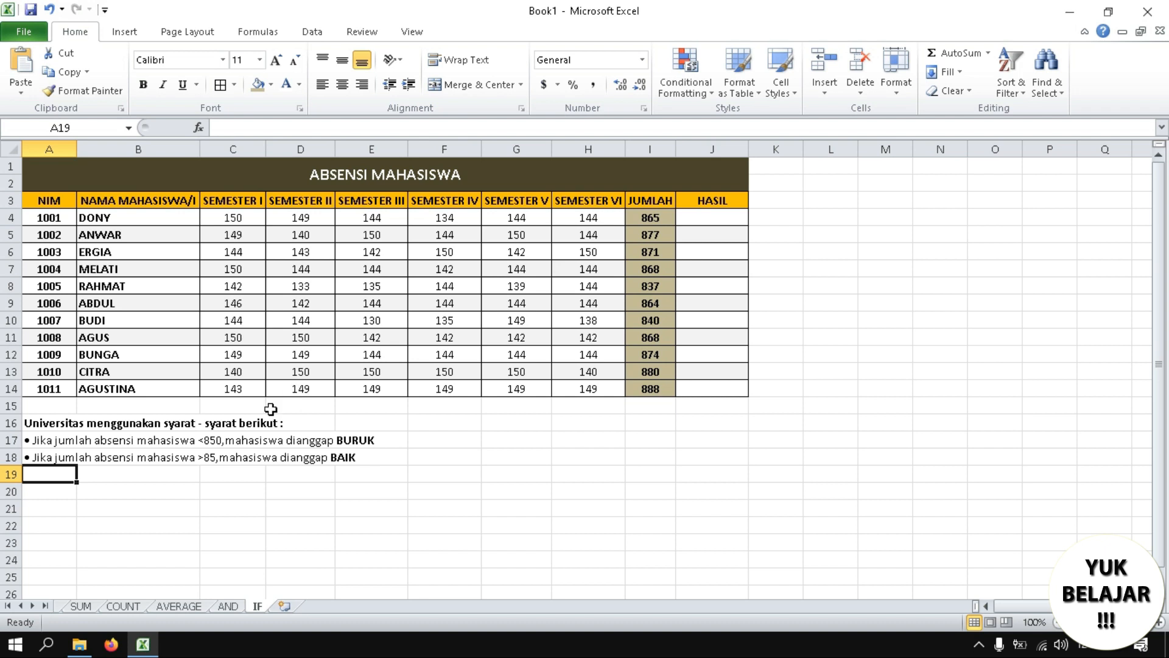
# Step: On the IF sheet, correct the attendance threshold in the BAIK criterion in A18 to >850
pyautogui.moveTo(35, 426); pyautogui.dragTo(272, 436)
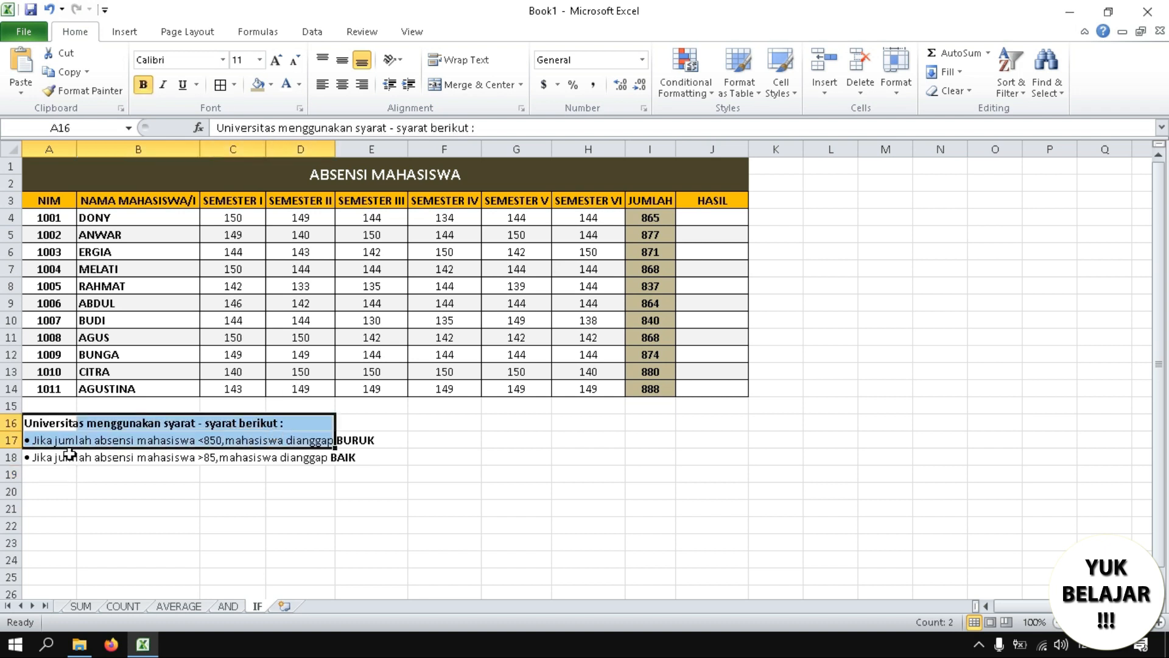
pyautogui.click(82, 511)
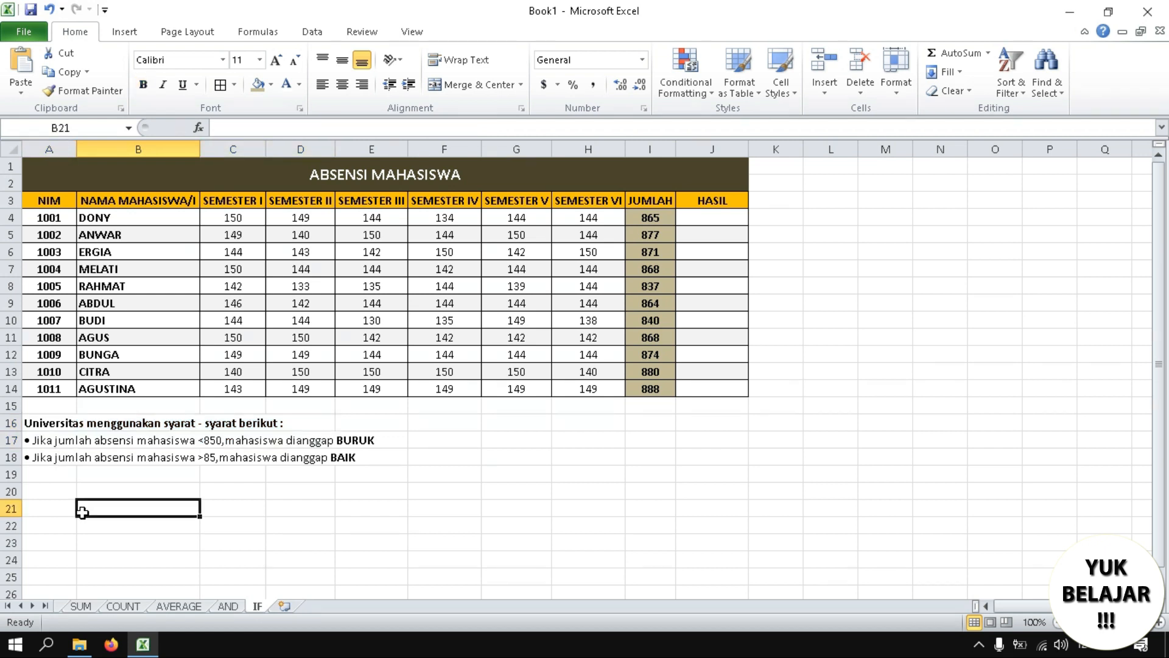
pyautogui.click(29, 440)
pyautogui.click(31, 460)
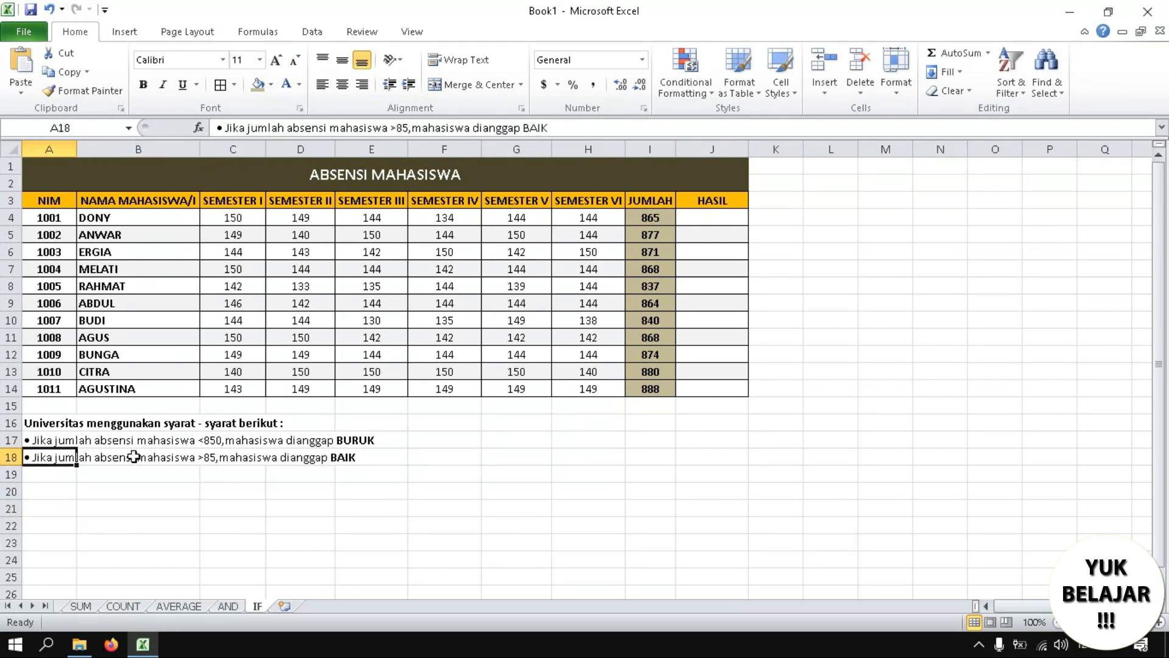
pyautogui.click(201, 462)
pyautogui.click(51, 465)
pyautogui.click(410, 127)
pyautogui.write('0')
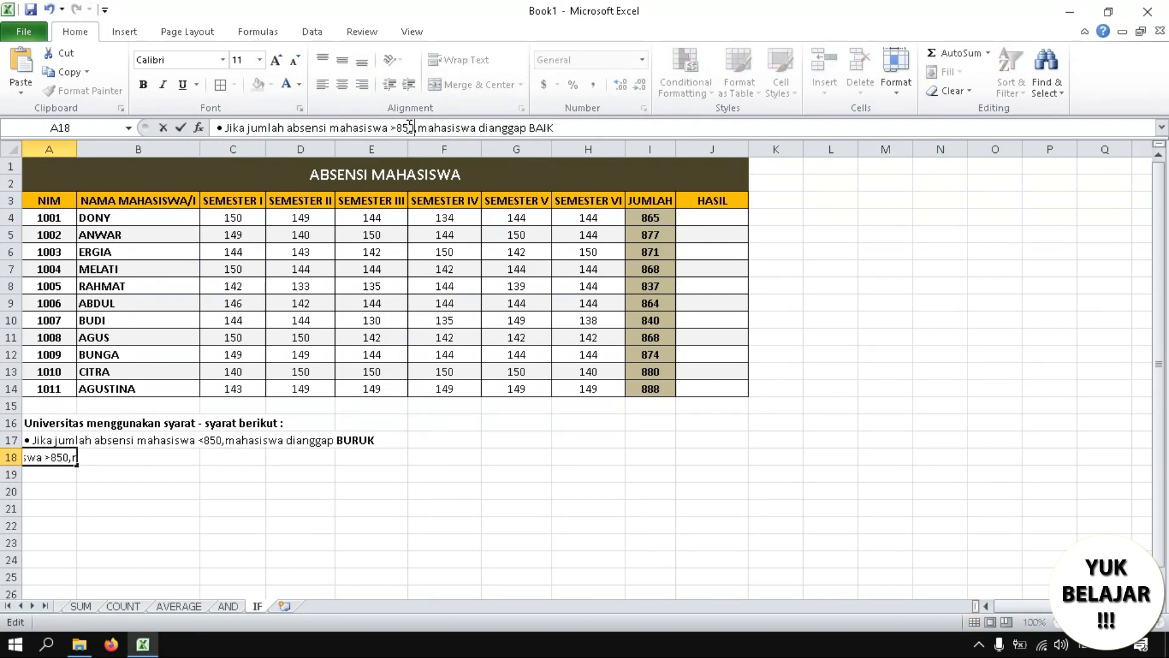
# Step: On the IF sheet, enter =IF(I4>850,"baik","buruk") in the first HASIL cell, J4
pyautogui.click(721, 220)
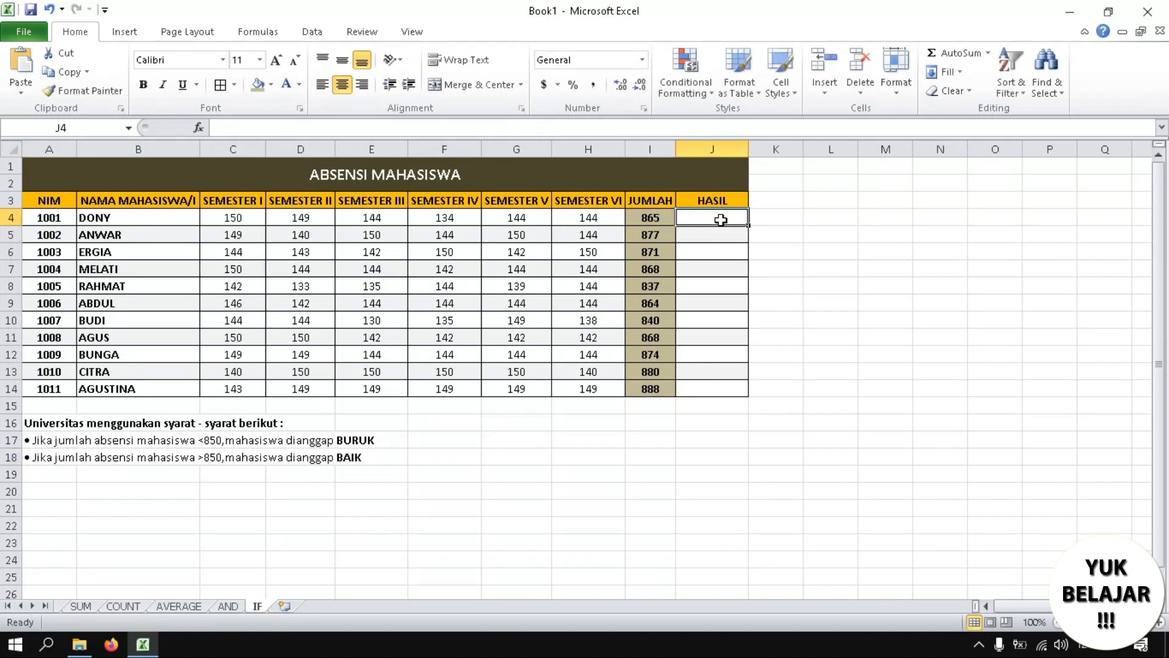
pyautogui.write('=')
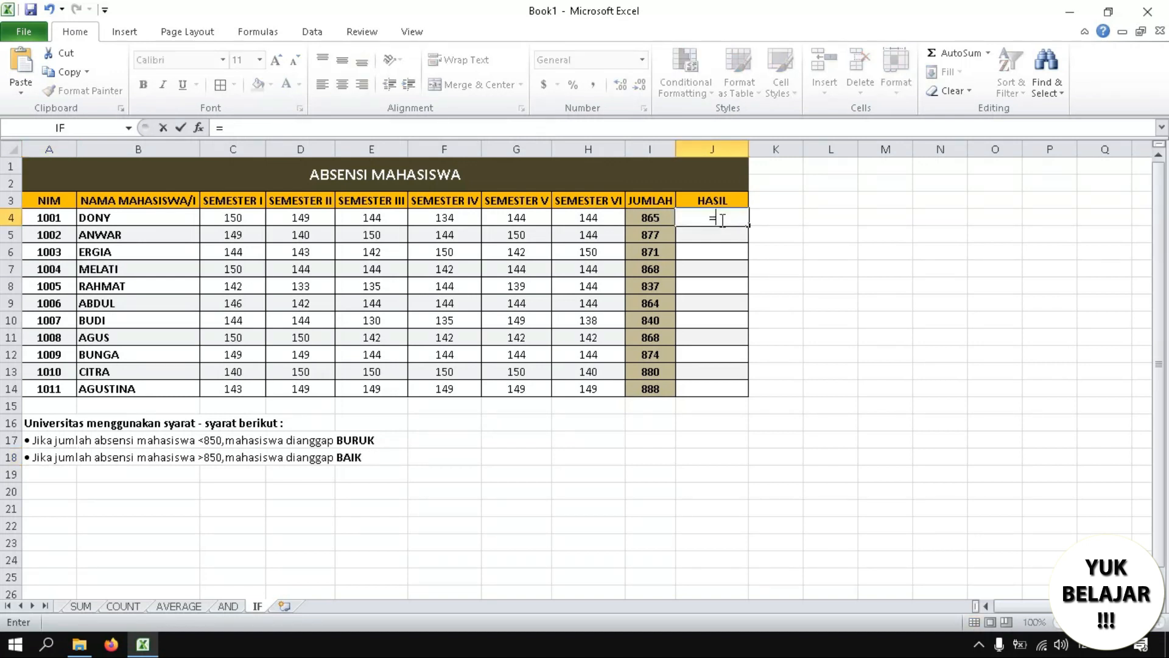
pyautogui.write('if')
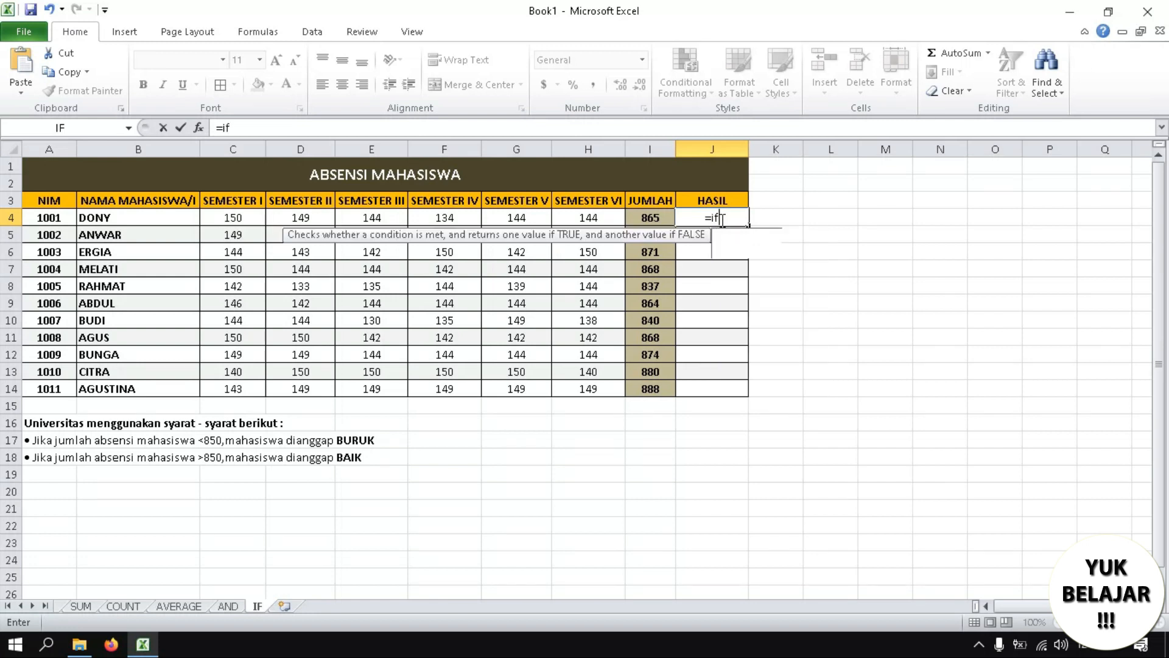
pyautogui.write('(')
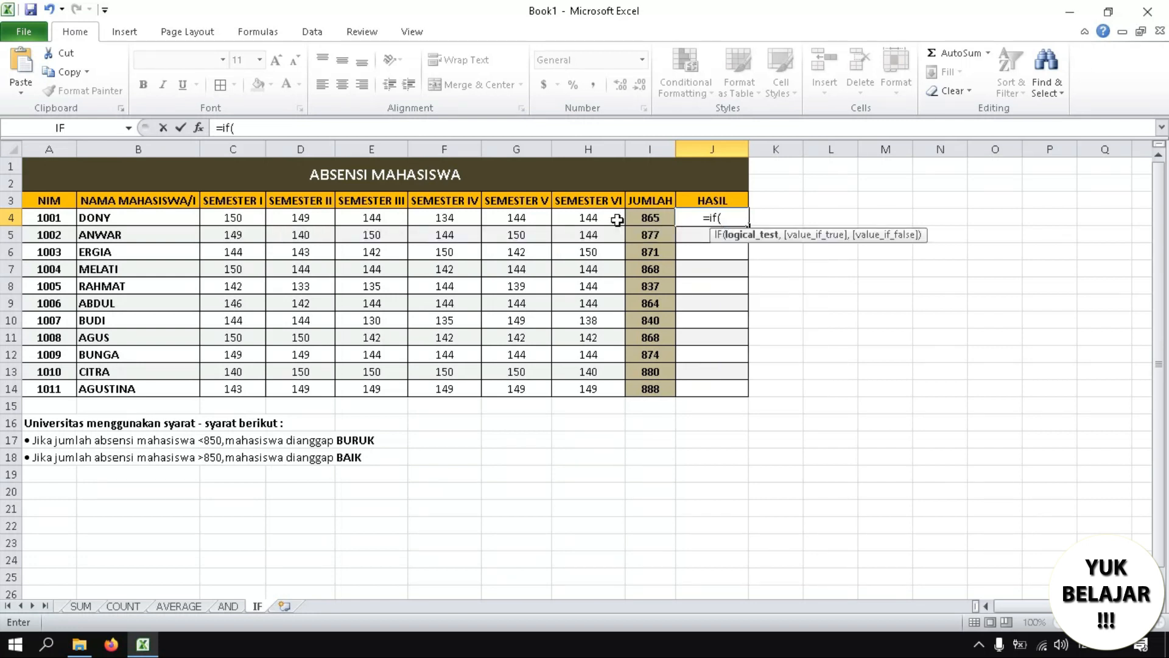
pyautogui.write('i4')
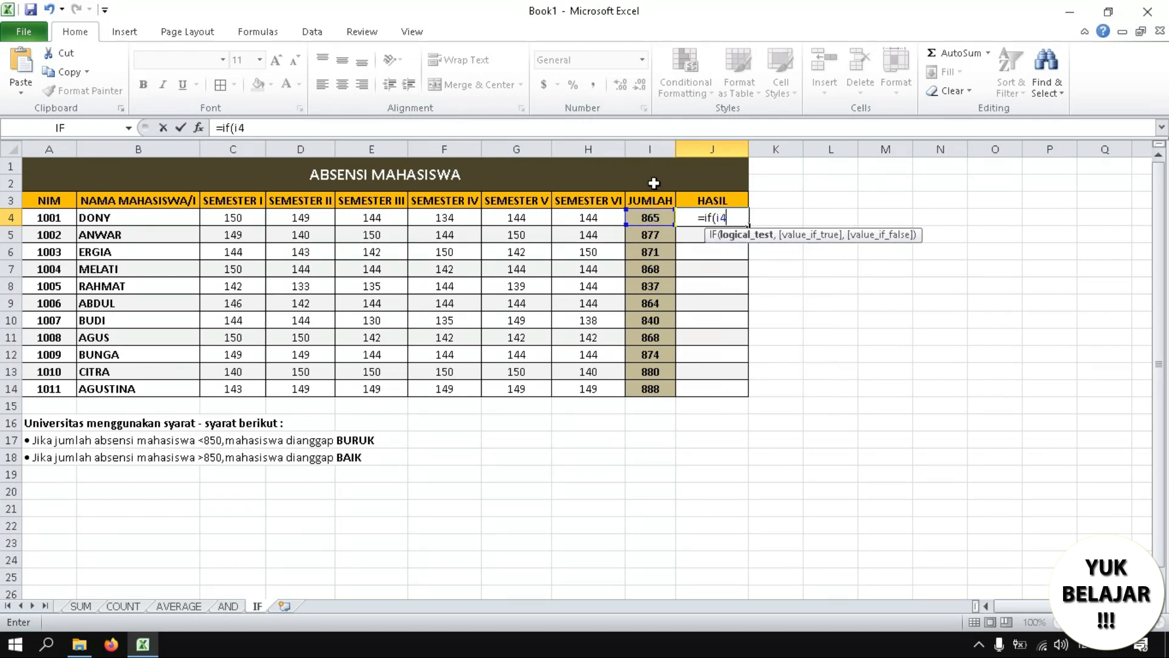
pyautogui.write('>850,"ba')
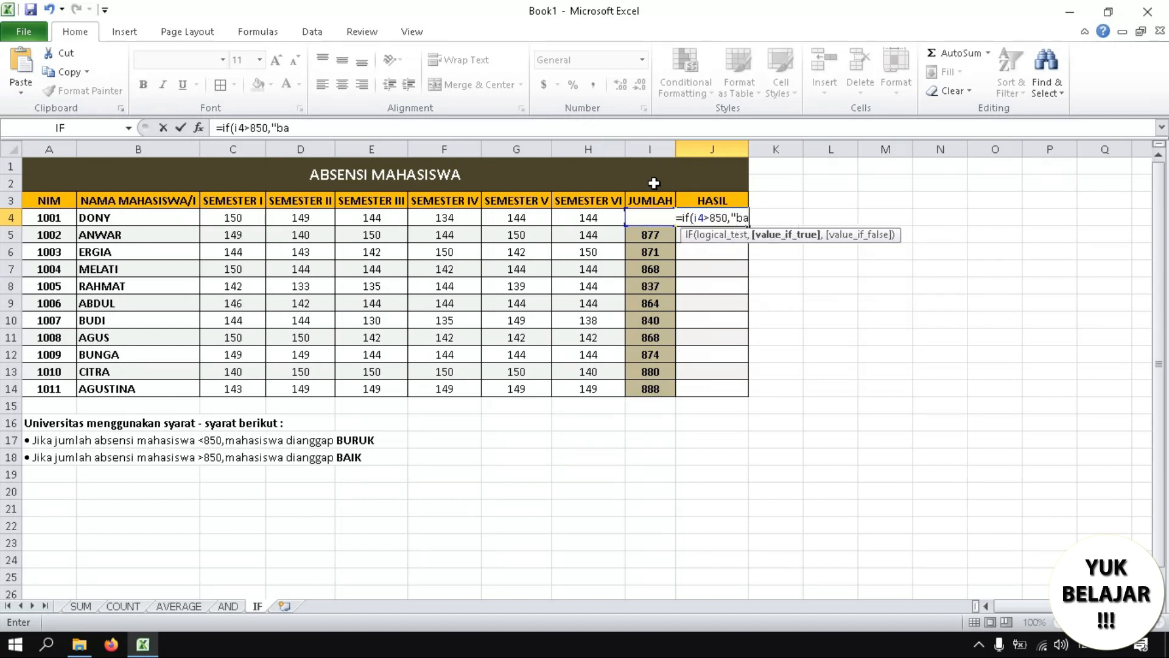
pyautogui.write('ik",')
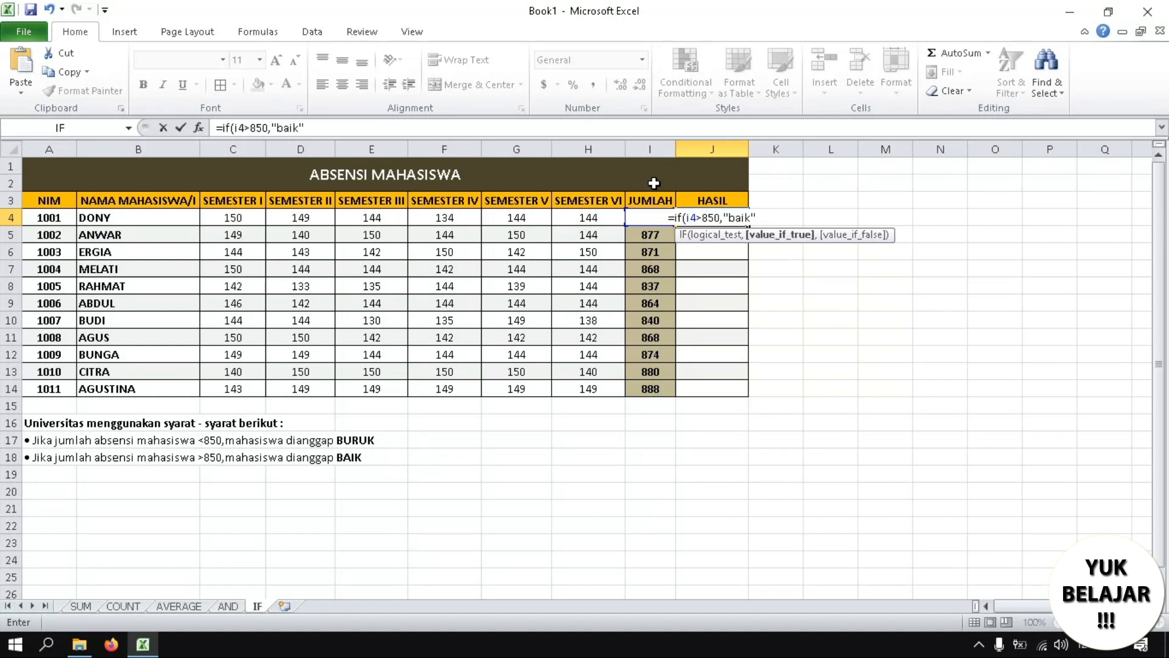
pyautogui.write('"buruk')
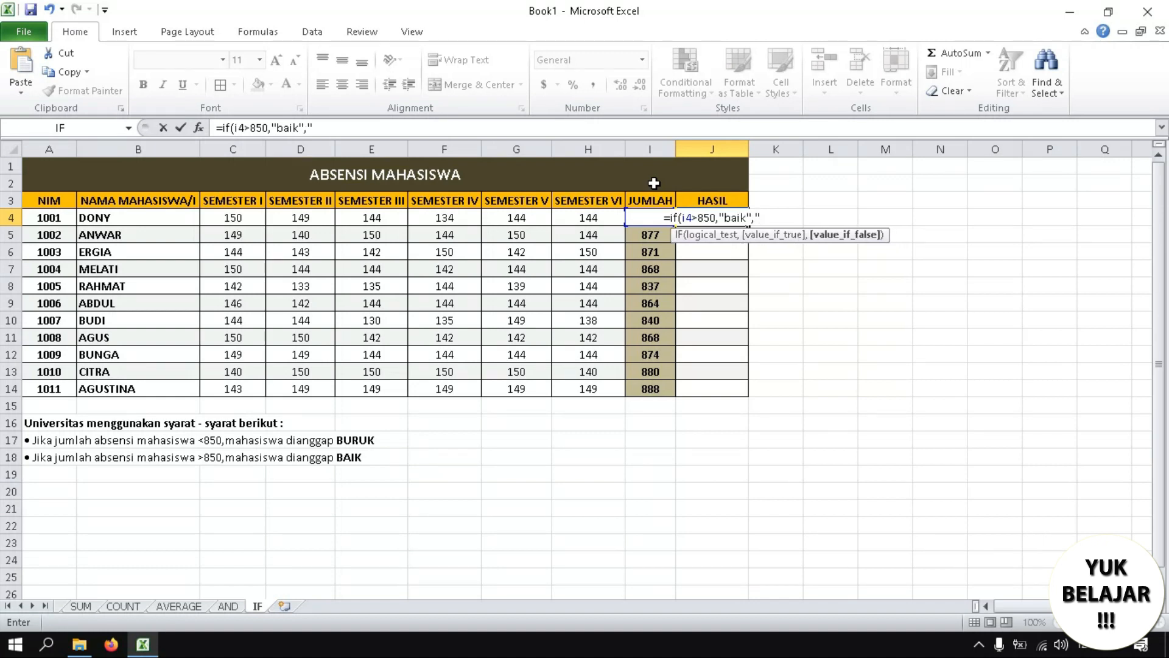
pyautogui.write('"')
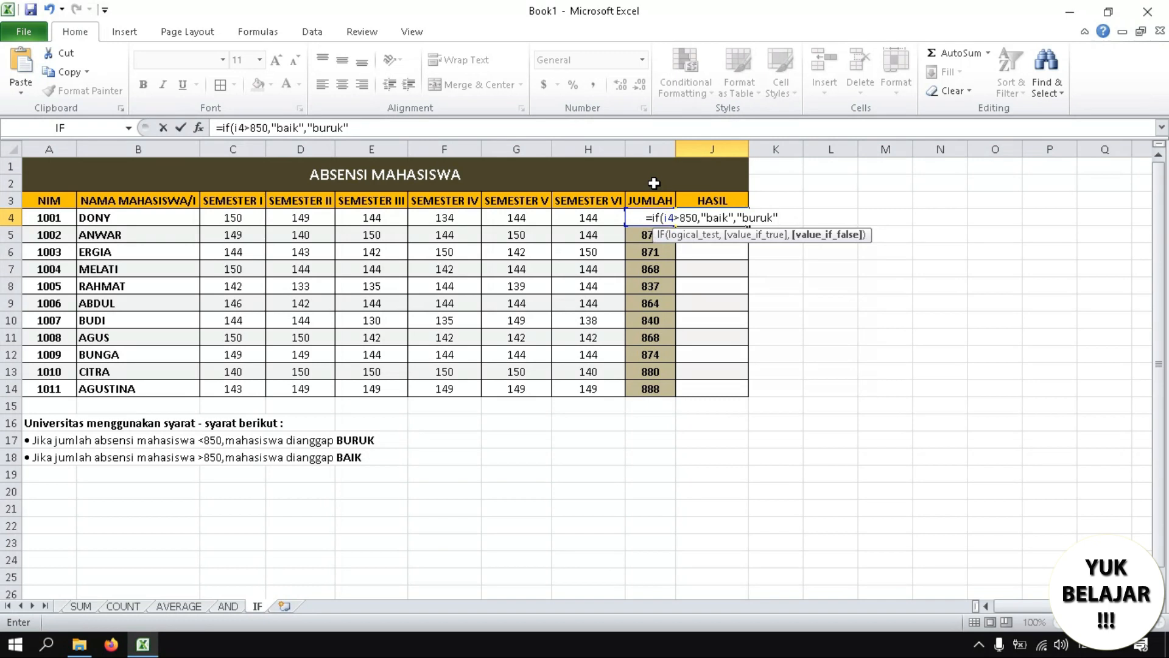
pyautogui.write(')')
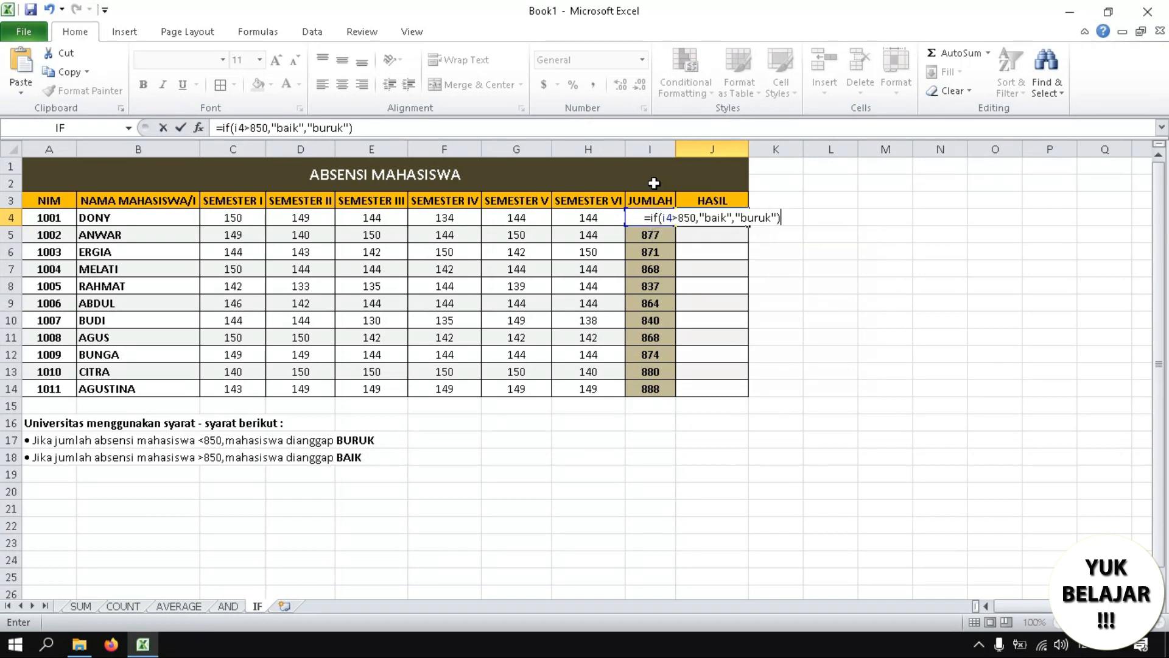
pyautogui.press('Return')
pyautogui.click(719, 218)
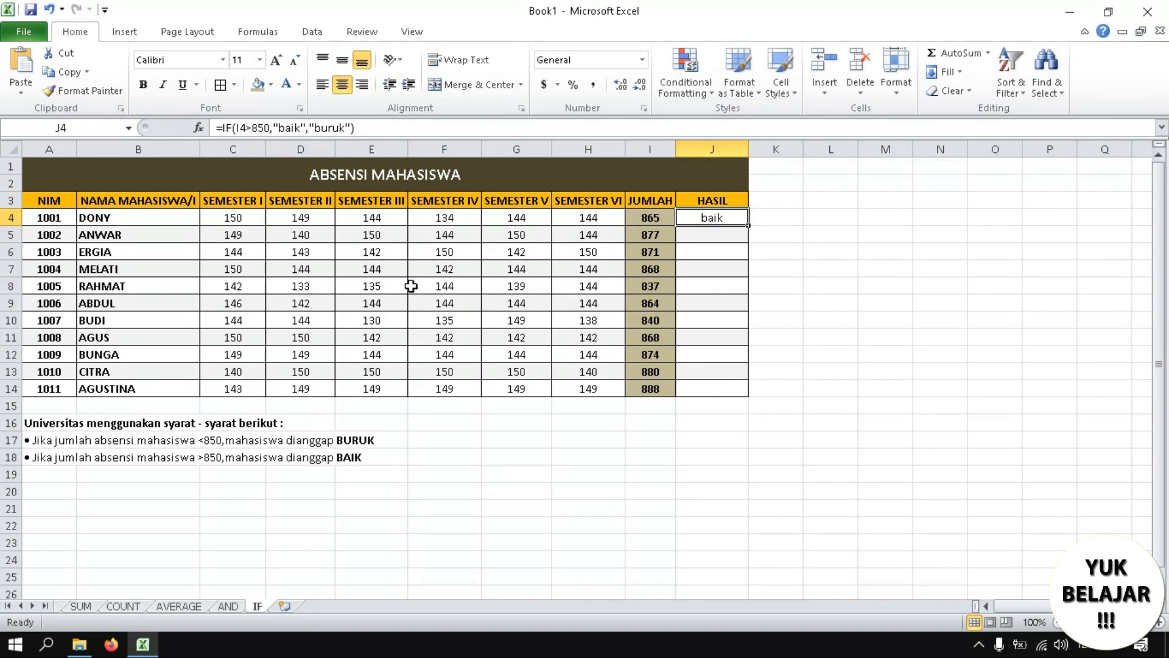
# Step: Copy the IF formula from J4 down through J14 to fill HASIL for the remaining students
pyautogui.click(180, 221)
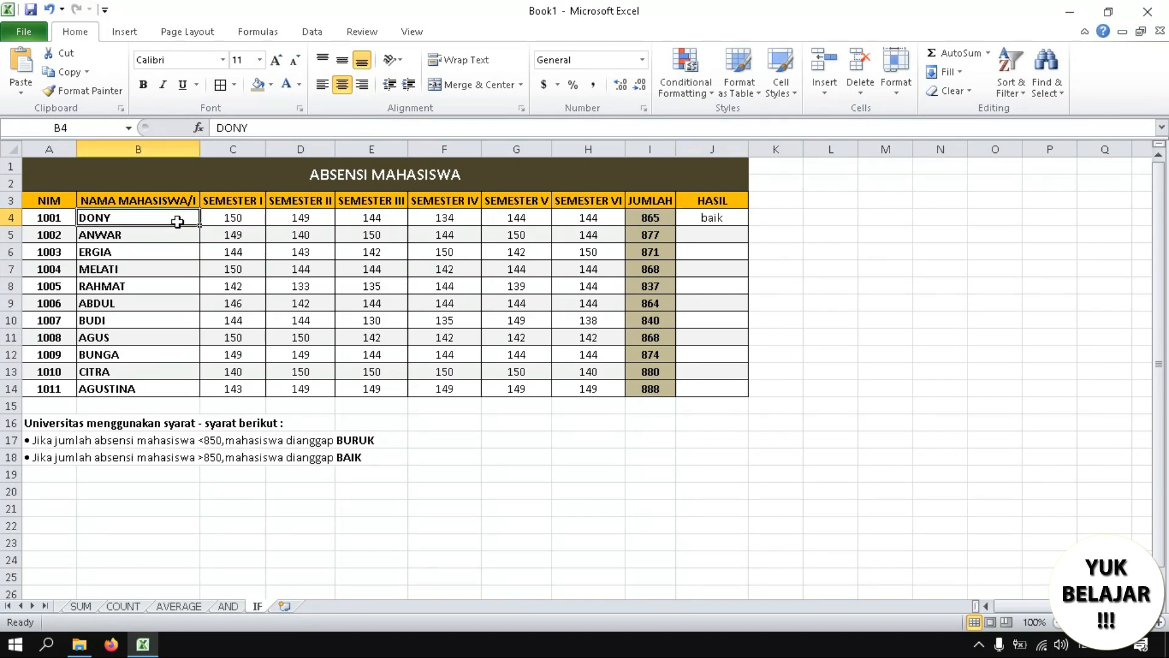
pyautogui.click(650, 219)
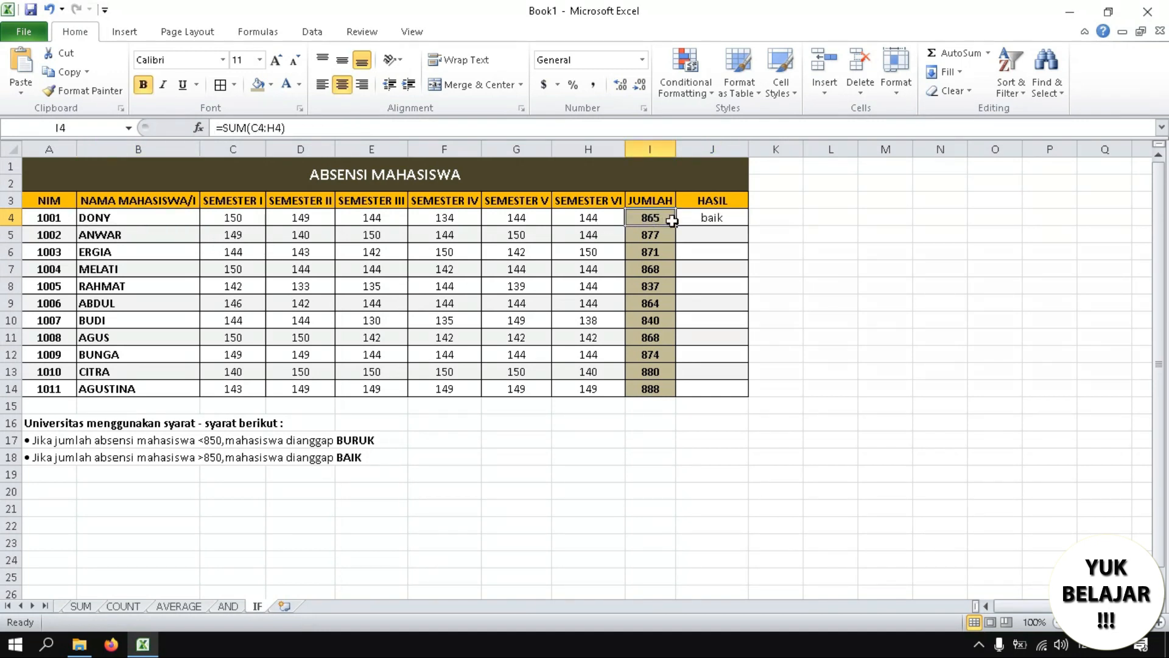
pyautogui.click(703, 221)
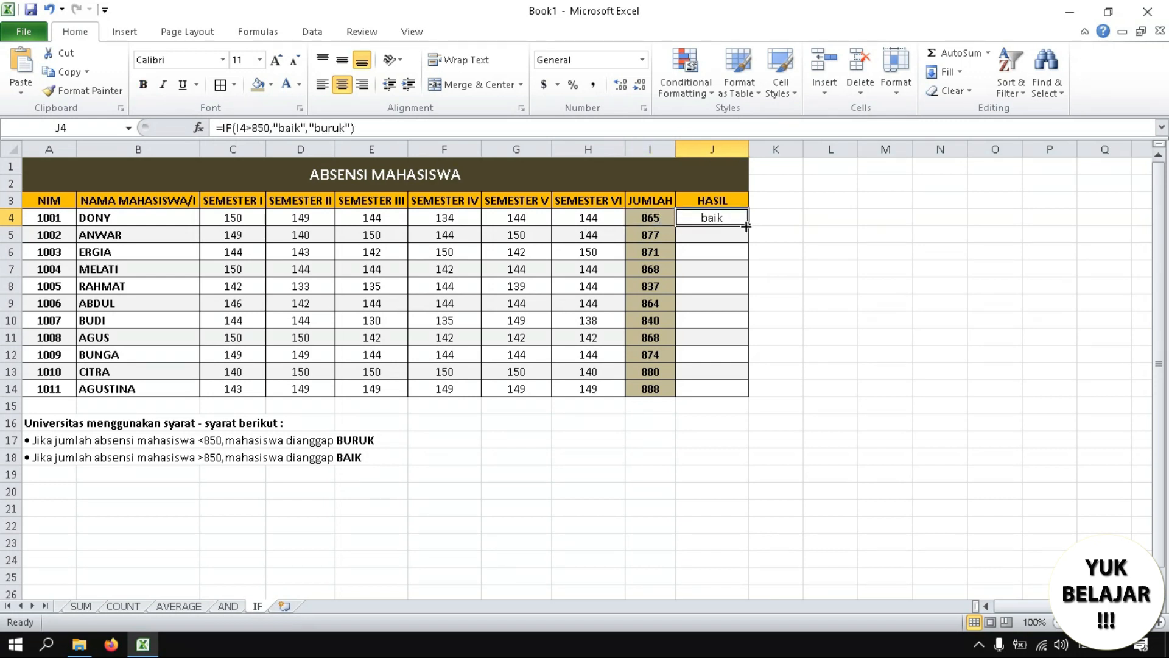
pyautogui.moveTo(746, 225); pyautogui.dragTo(739, 390)
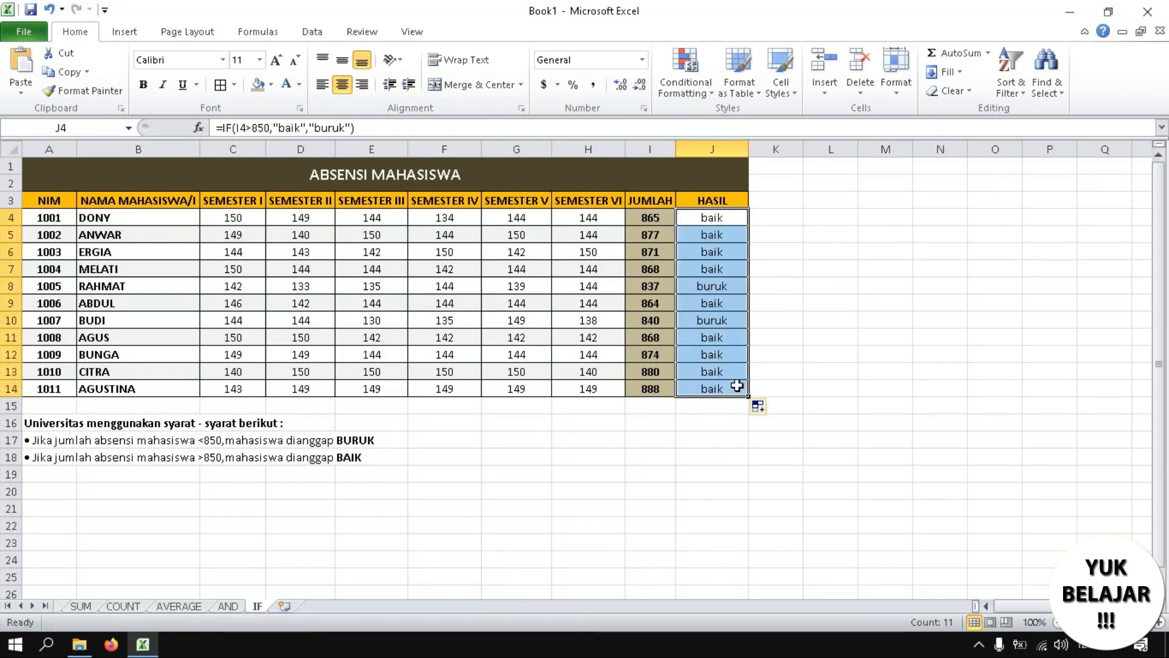
pyautogui.click(713, 291)
pyautogui.click(662, 285)
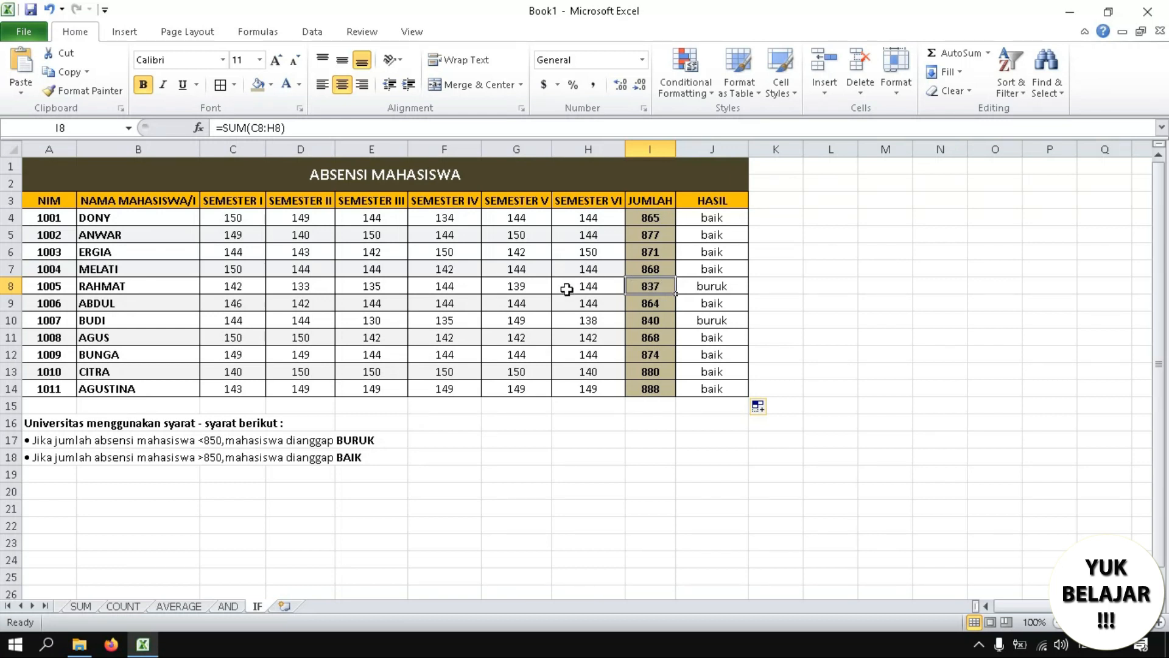
pyautogui.click(133, 288)
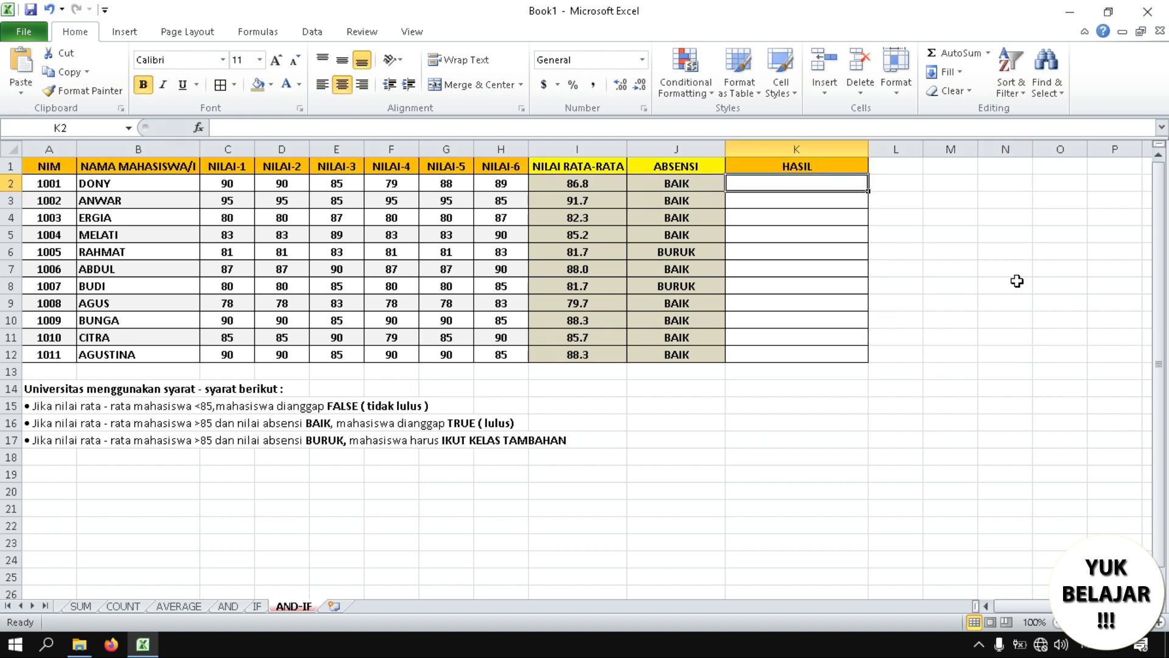
# Step: On the AND-IF sheet, review the student list and the three pass criteria below the table combining average score and attendance
pyautogui.click(115, 185)
pyautogui.moveTo(114, 185); pyautogui.dragTo(114, 347)
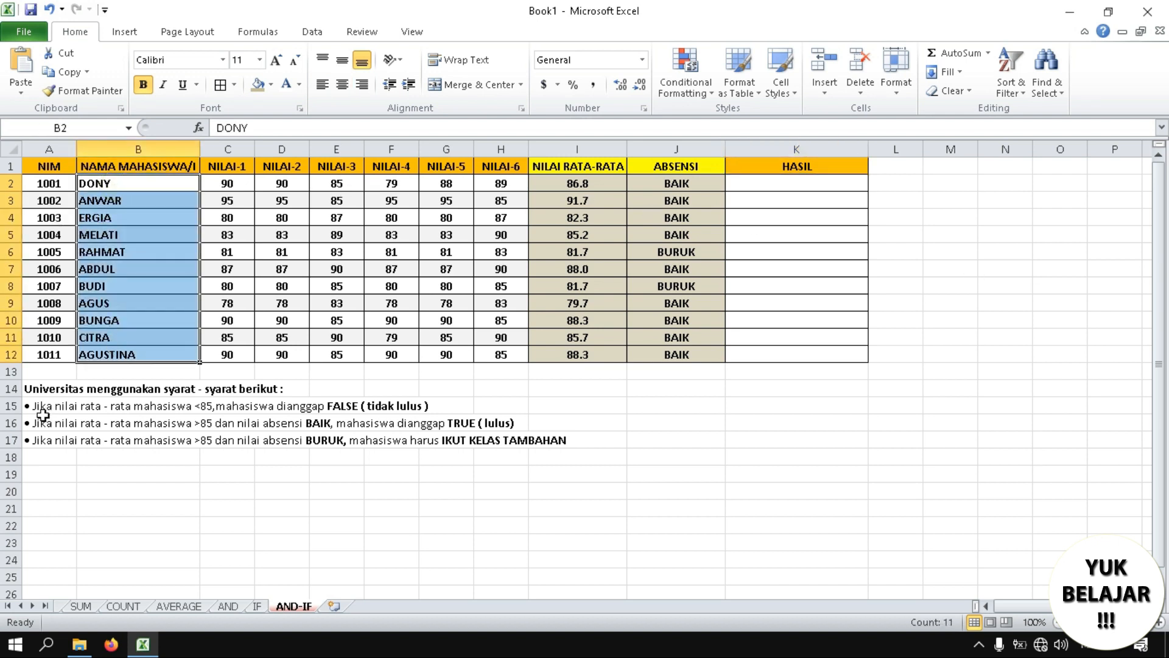
pyautogui.click(37, 390)
pyautogui.moveTo(36, 390); pyautogui.dragTo(284, 394)
pyautogui.click(39, 408)
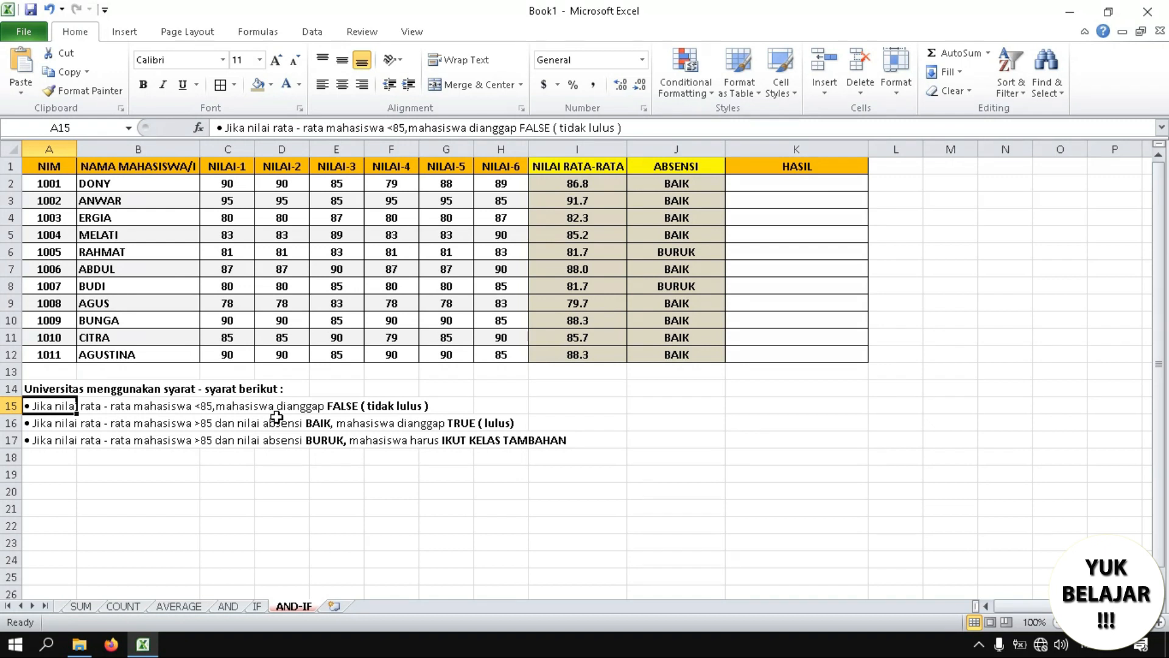
pyautogui.click(52, 426)
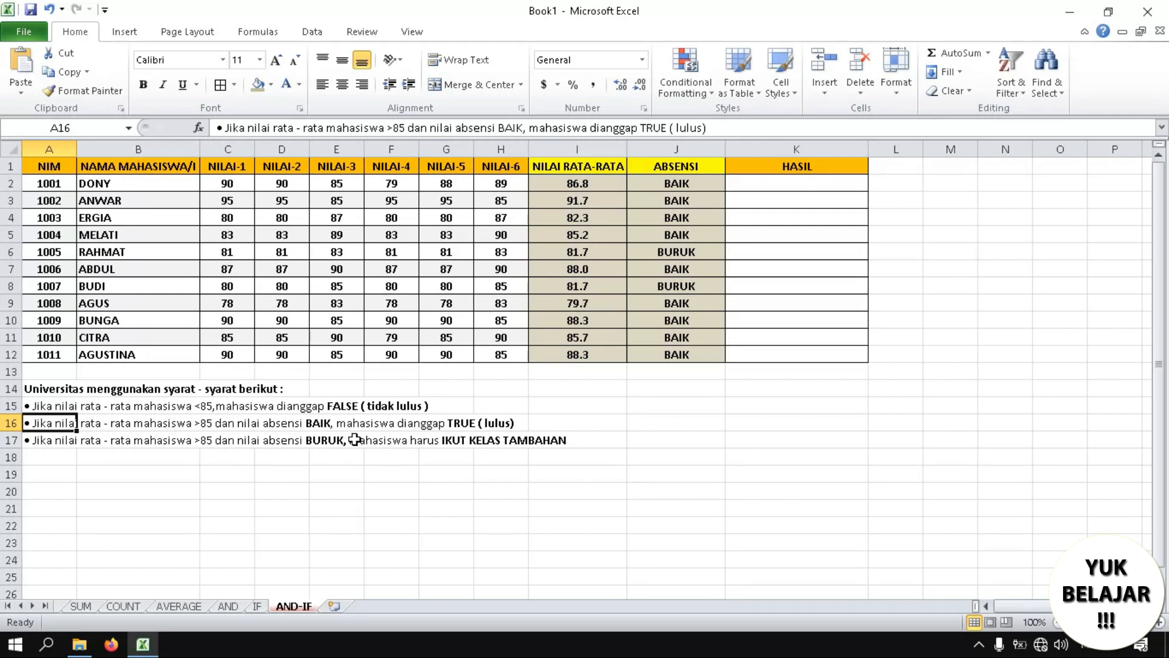
pyautogui.click(445, 426)
pyautogui.click(483, 425)
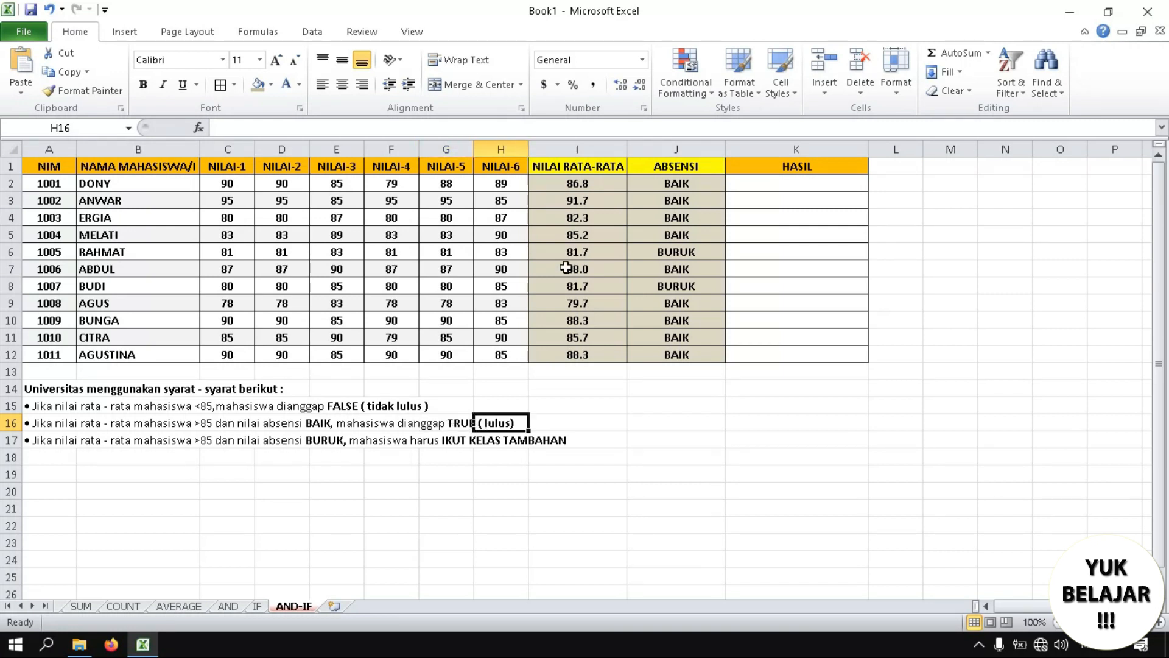
pyautogui.click(38, 443)
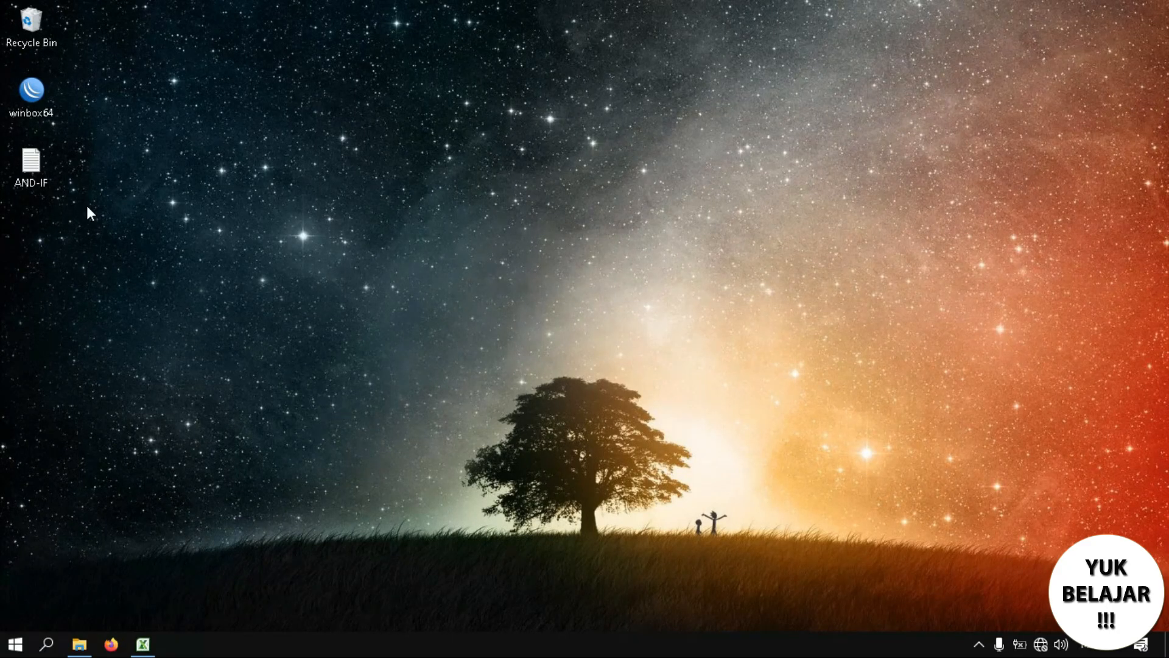
# Step: Open the AND-IF text file from the desktop in Notepad and copy its whole nested IF and AND formula
pyautogui.doubleClick(34, 164)
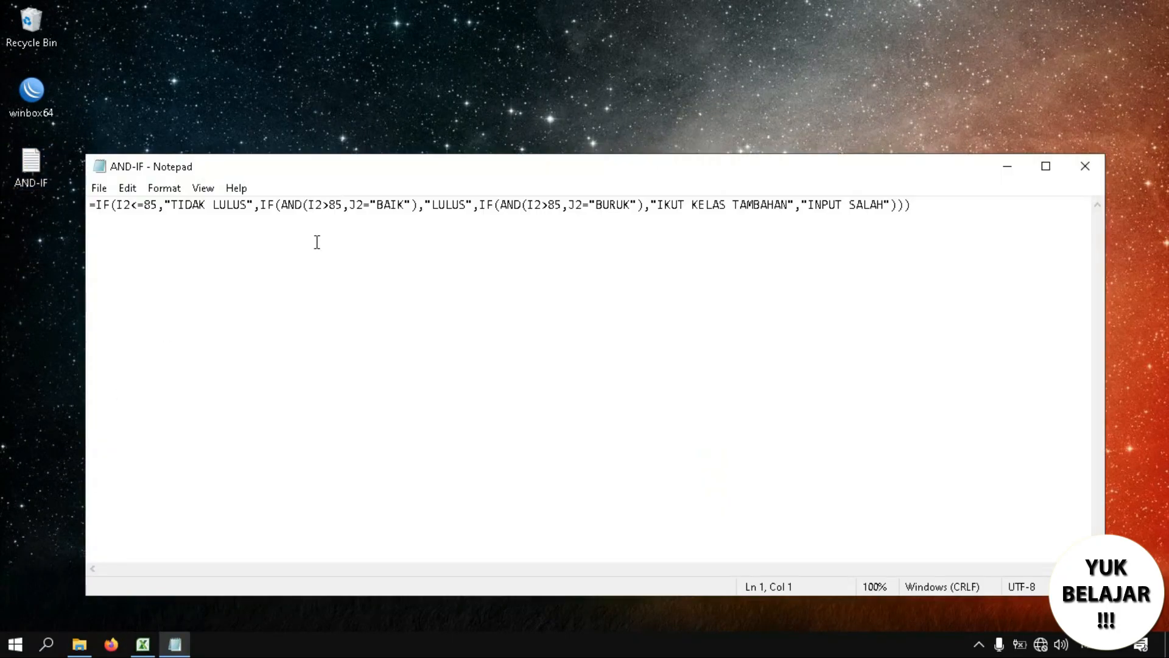
pyautogui.moveTo(930, 213); pyautogui.dragTo(44, 199)
pyautogui.hotkey('ctrl', 'c')
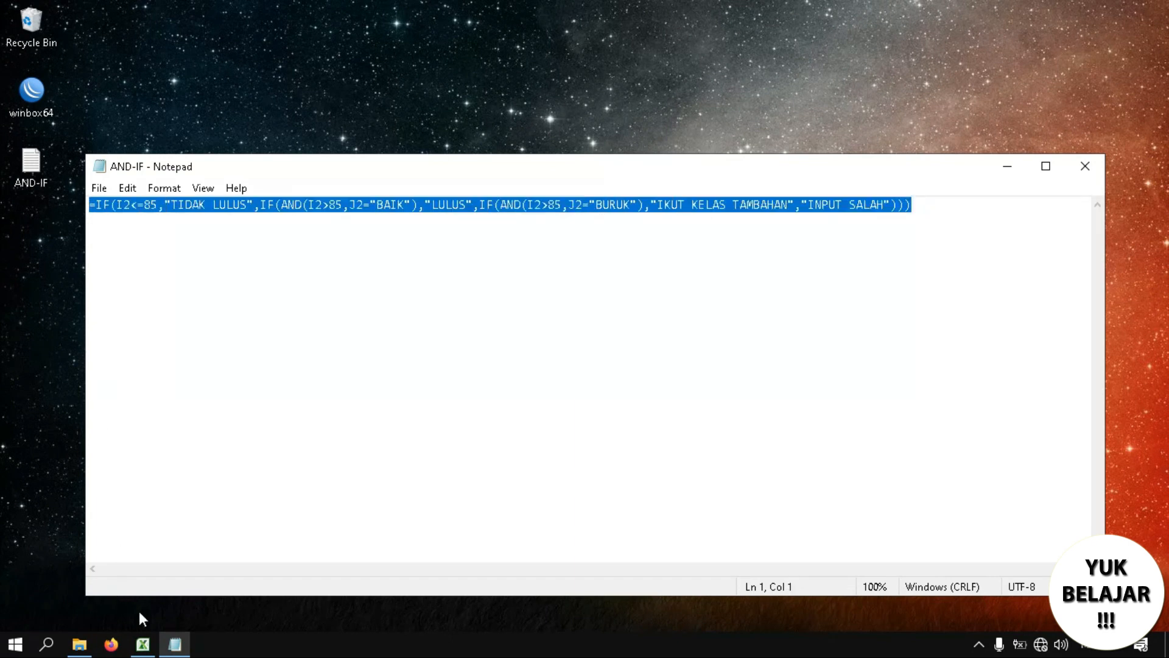
pyautogui.click(184, 652)
# Step: Switch back to Excel and paste the copied nested IF and AND formula into the first HASIL cell, K2, on the AND-IF sheet
pyautogui.click(143, 645)
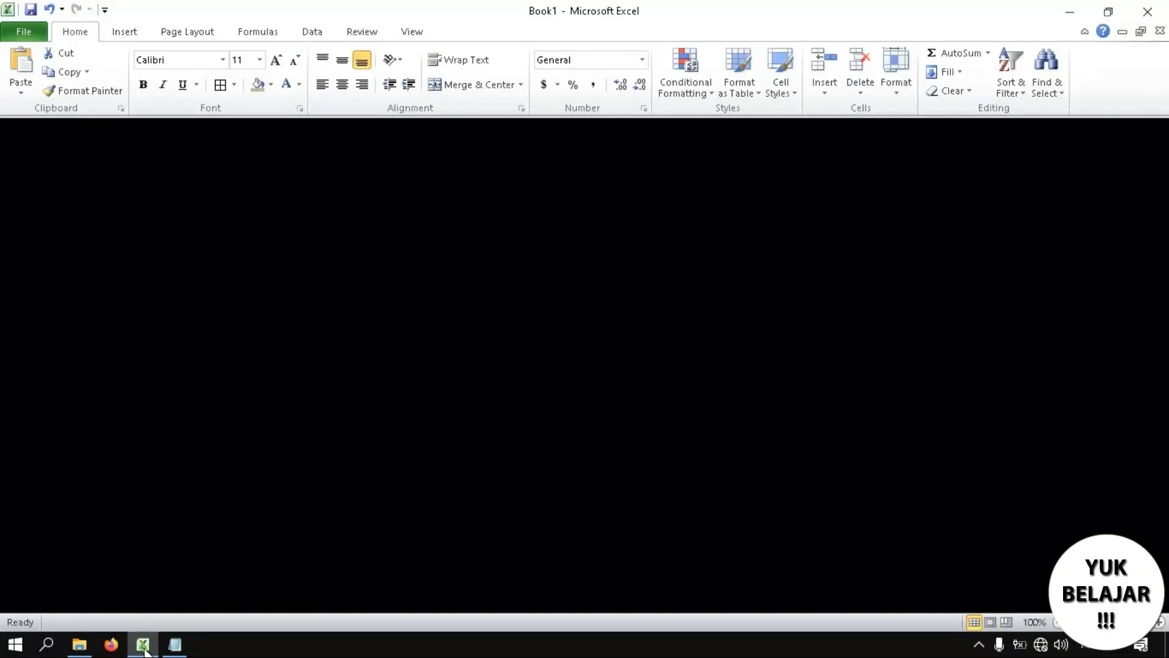
pyautogui.click(755, 187)
pyautogui.click(720, 129)
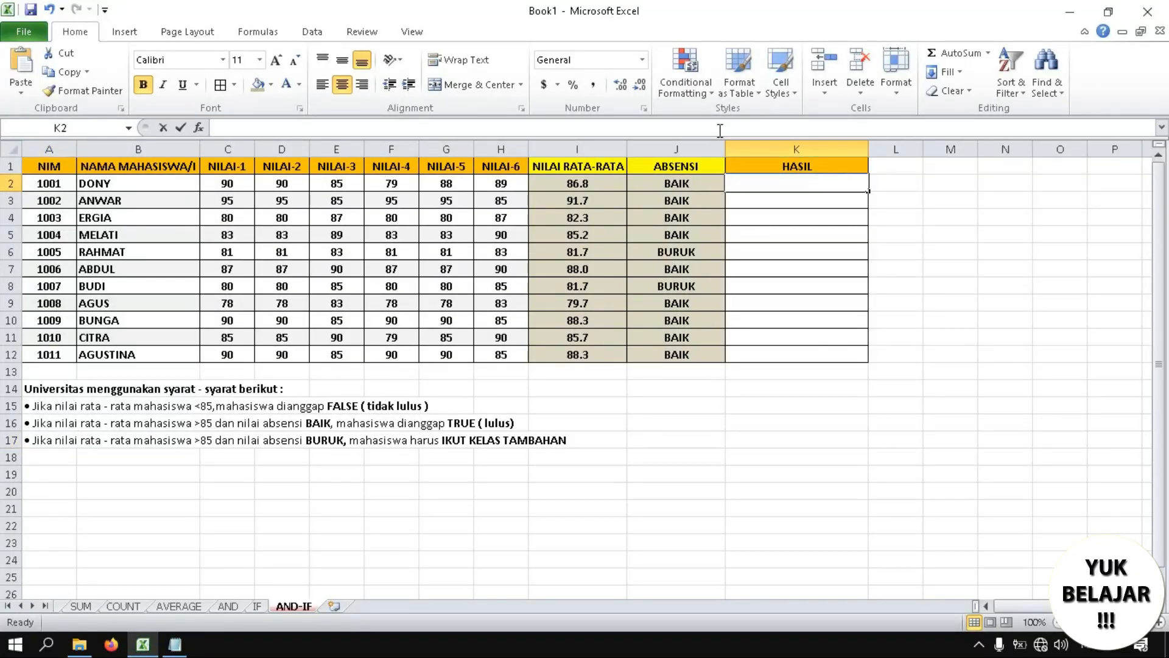
pyautogui.hotkey('ctrl', 'v')
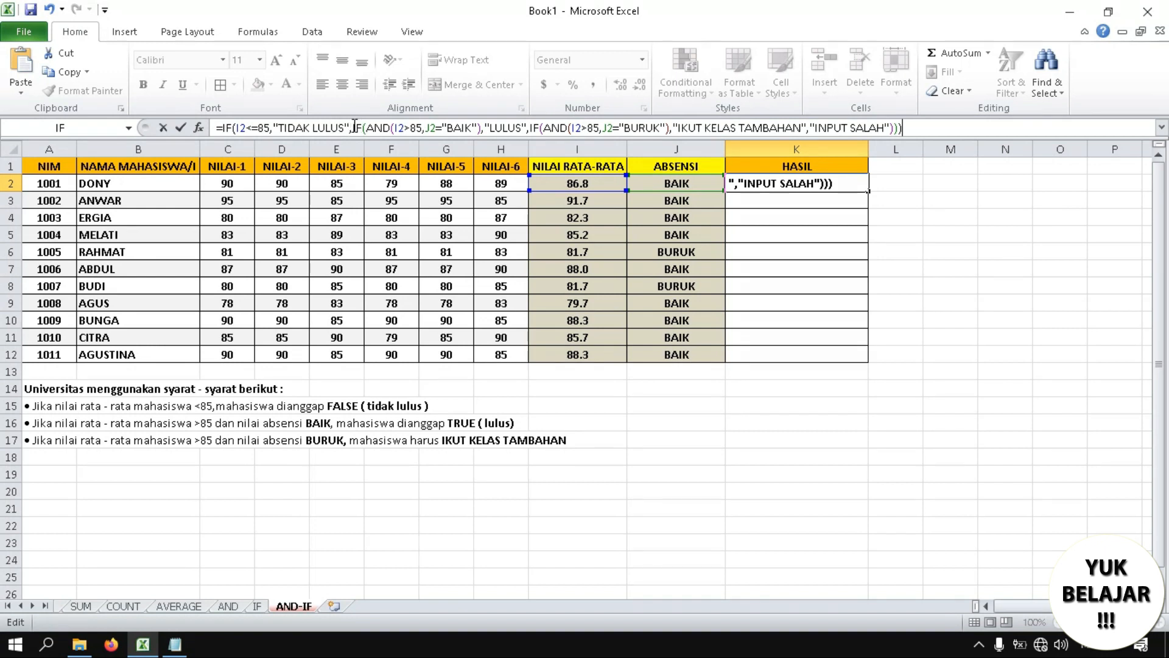
pyautogui.moveTo(352, 128); pyautogui.dragTo(724, 128)
pyautogui.click(915, 128)
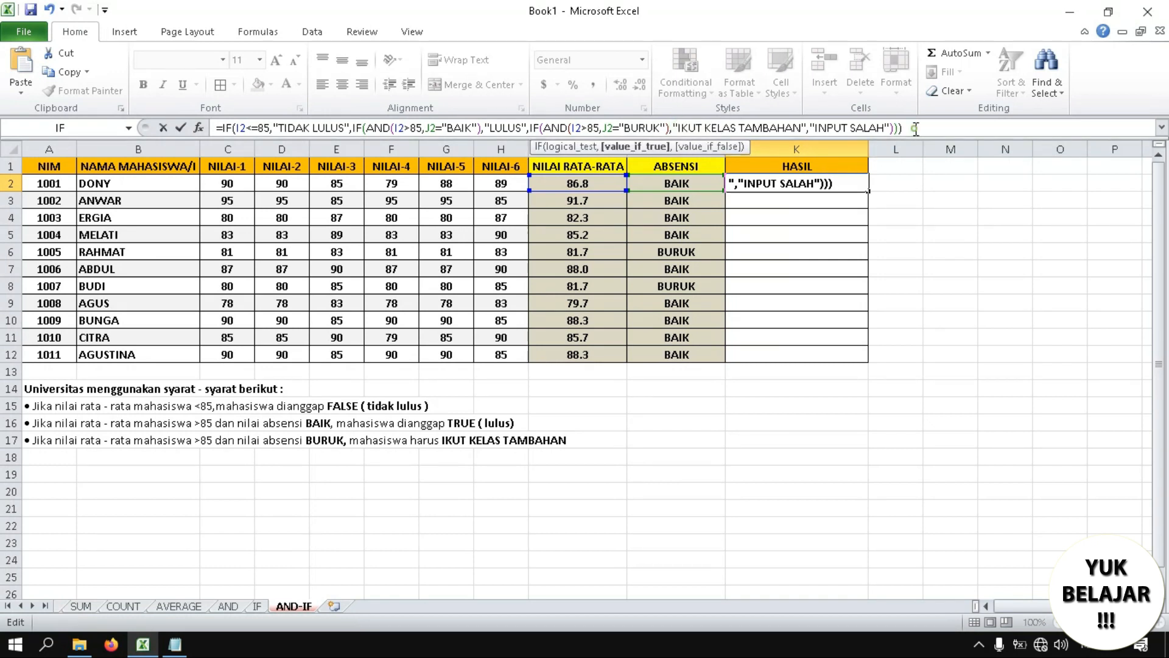
pyautogui.press('Return')
pyautogui.click(796, 184)
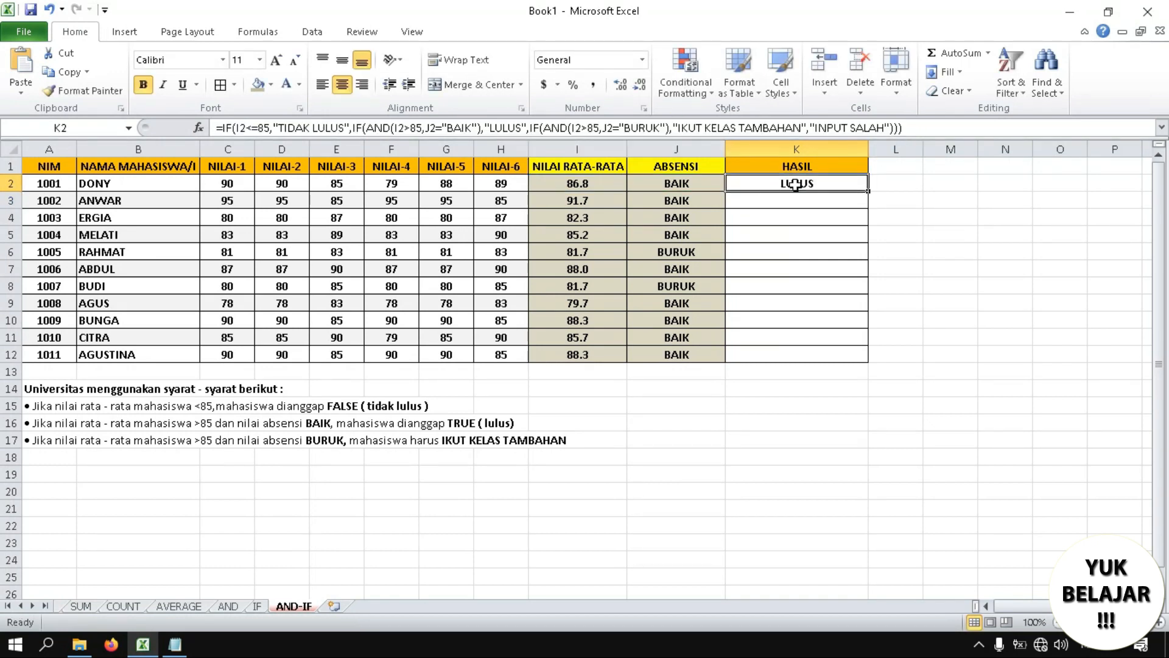
# Step: Copy the nested formula from K2 down through K12 to fill HASIL for the remaining students
pyautogui.click(154, 186)
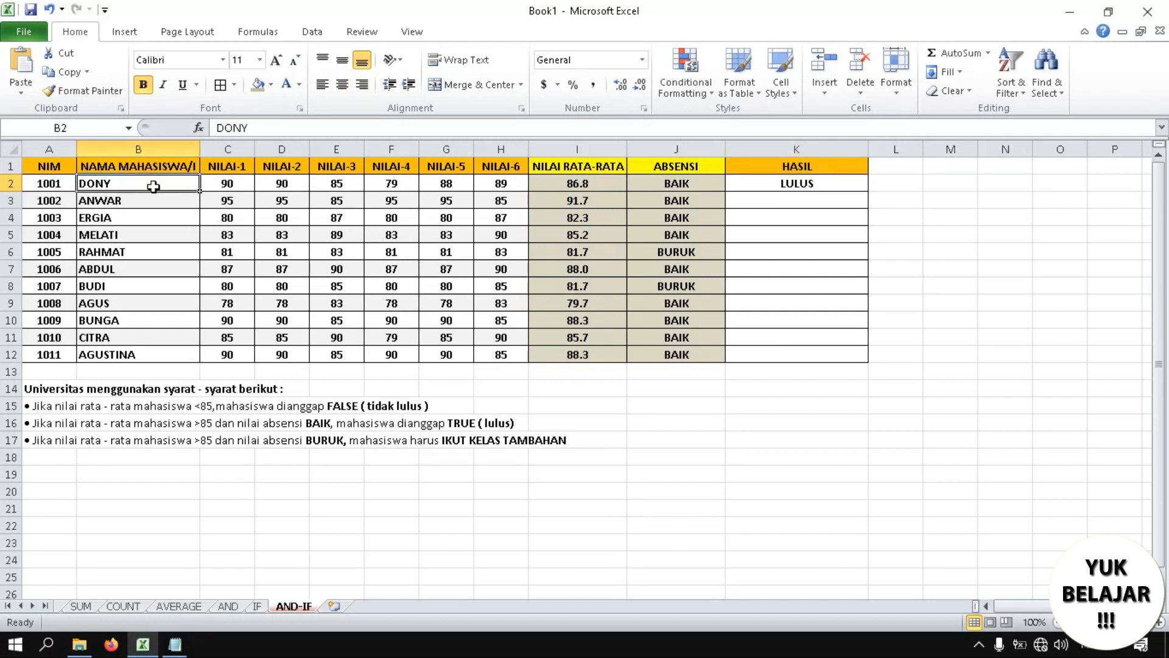
pyautogui.click(808, 180)
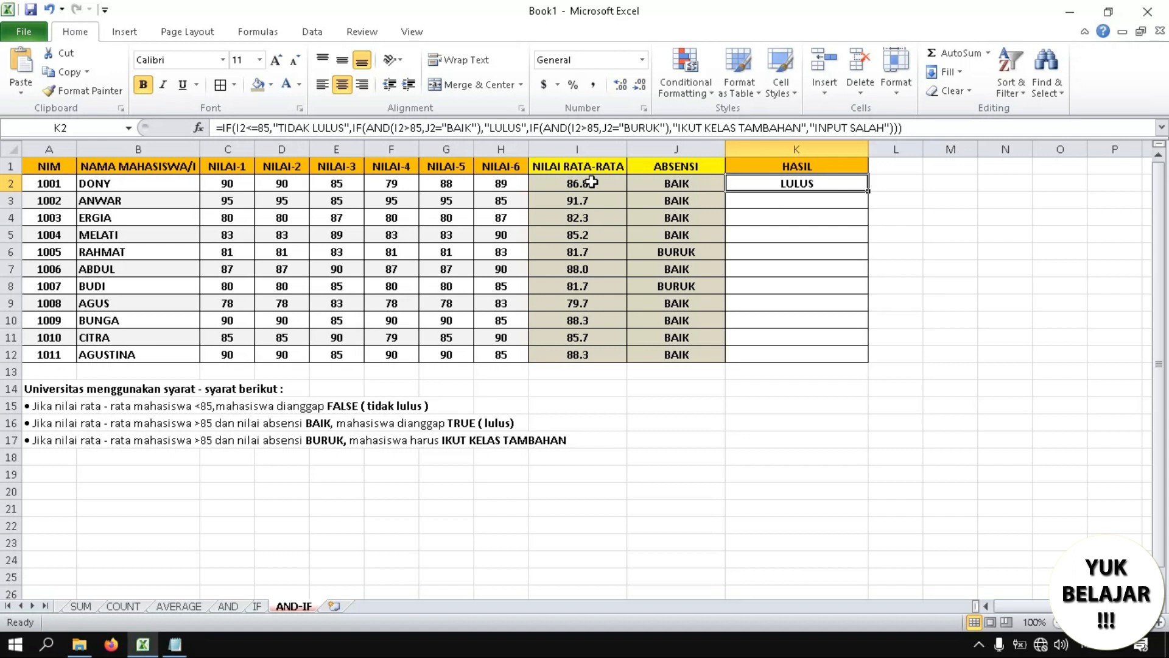
pyautogui.click(663, 179)
pyautogui.click(841, 193)
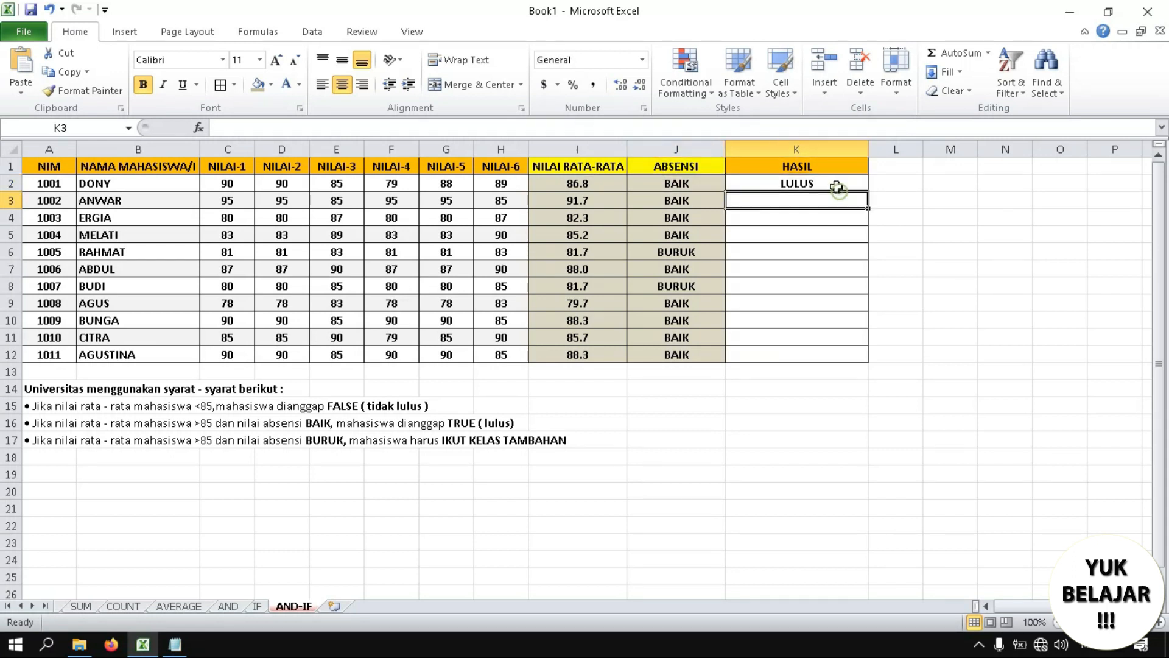
pyautogui.click(837, 187)
pyautogui.moveTo(868, 191); pyautogui.dragTo(838, 355)
pyautogui.click(800, 216)
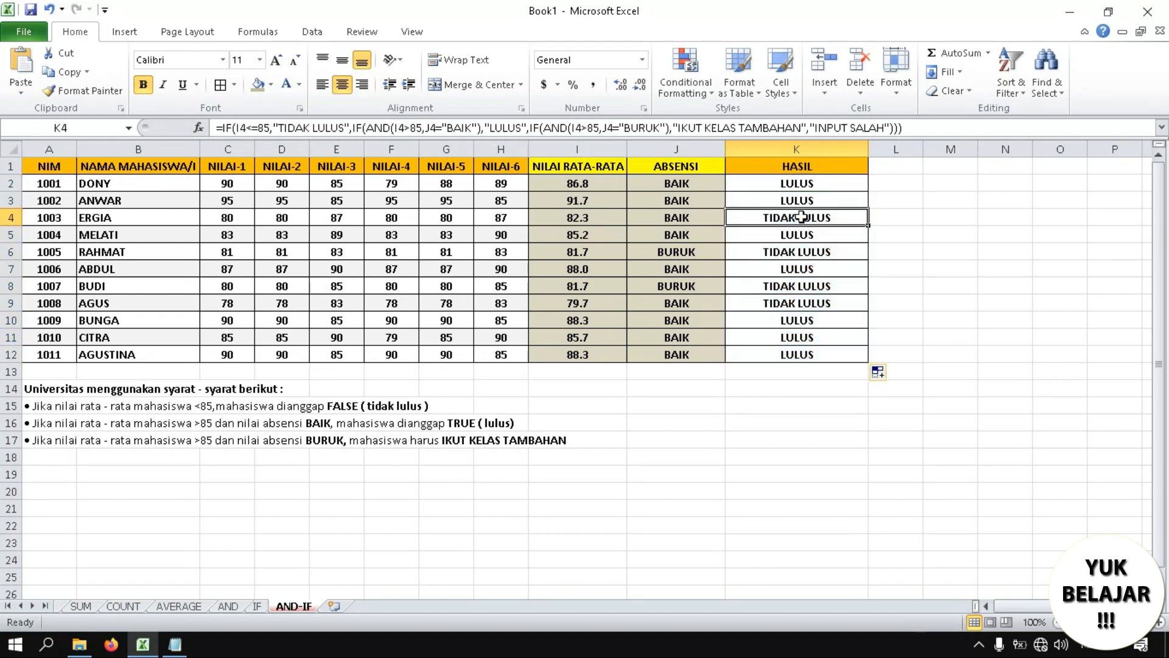
pyautogui.click(591, 218)
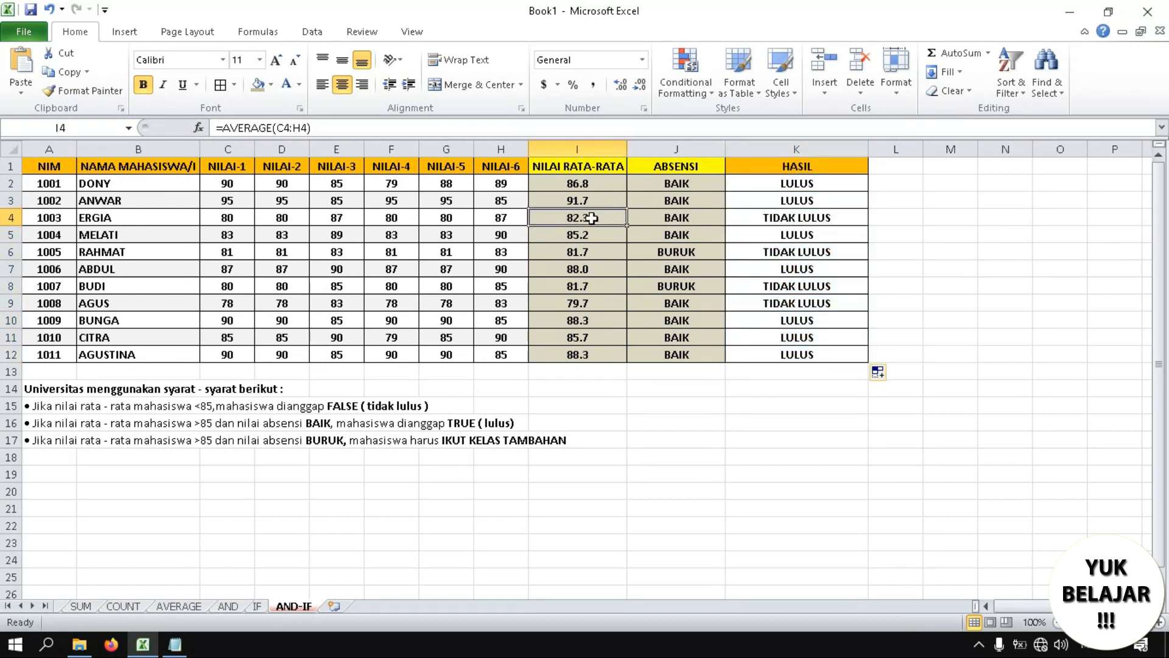
pyautogui.click(668, 217)
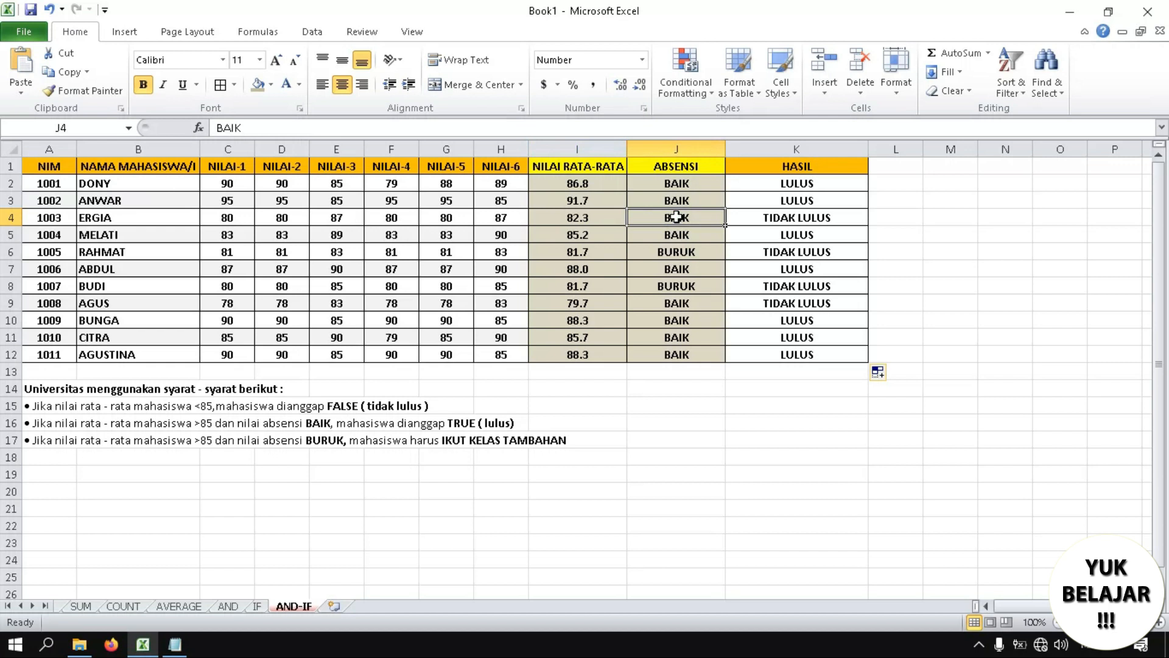
# Step: Check the average score, attendance and HASIL formula of the students in rows 6 to 8 against the pass criteria
pyautogui.click(599, 253)
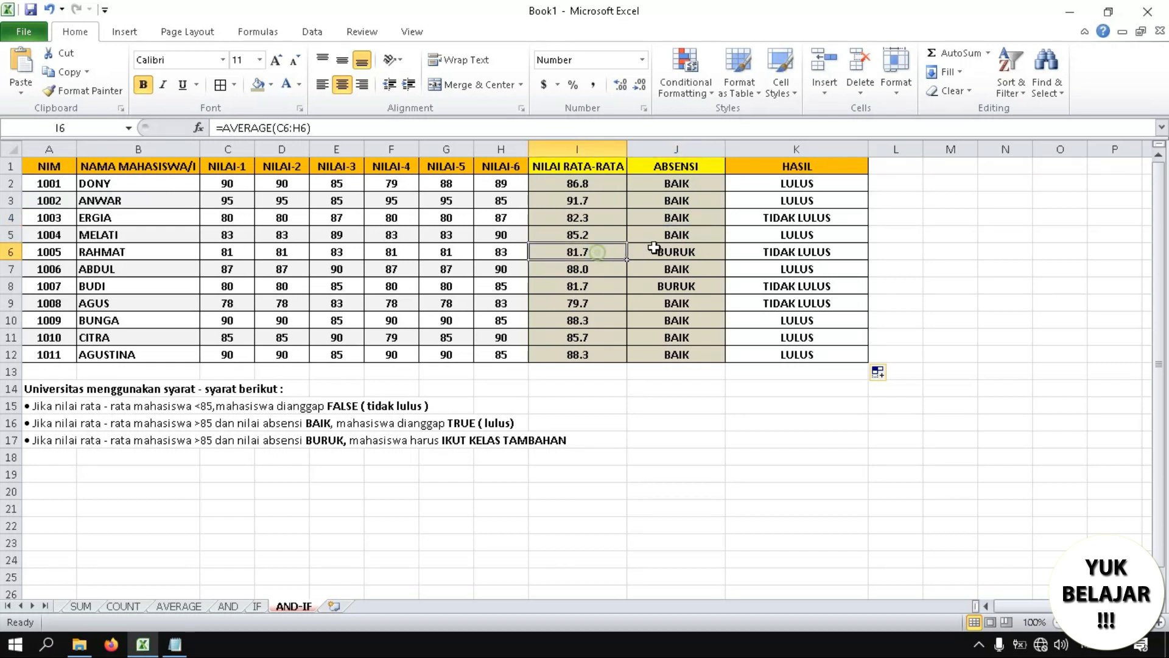
pyautogui.click(751, 259)
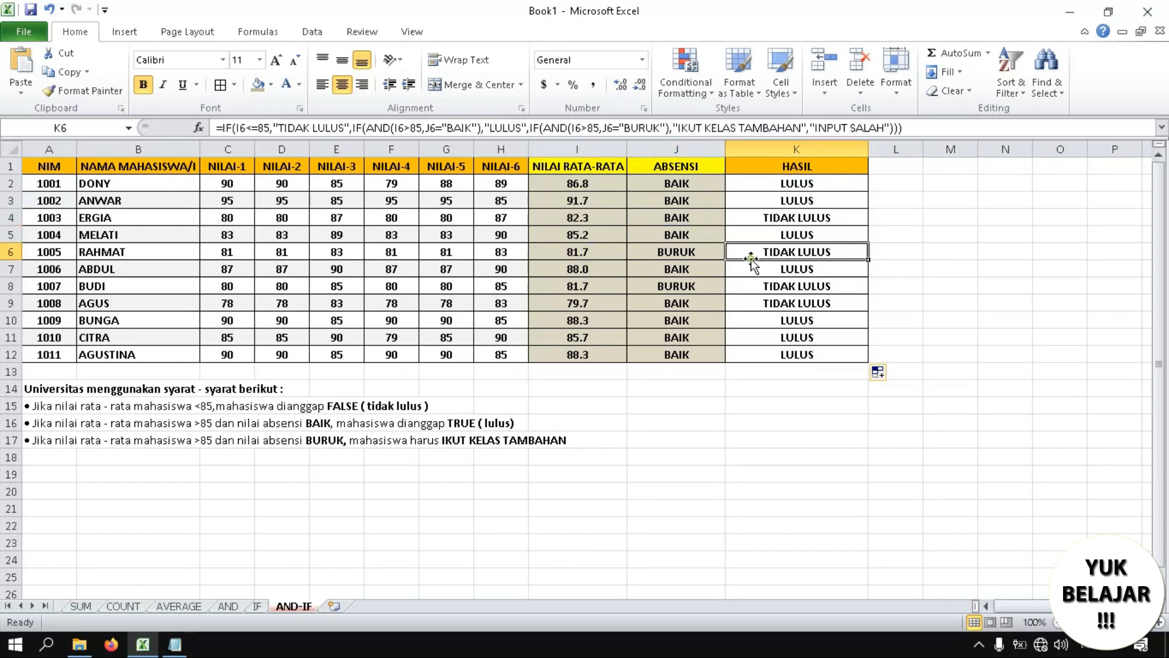
pyautogui.click(573, 250)
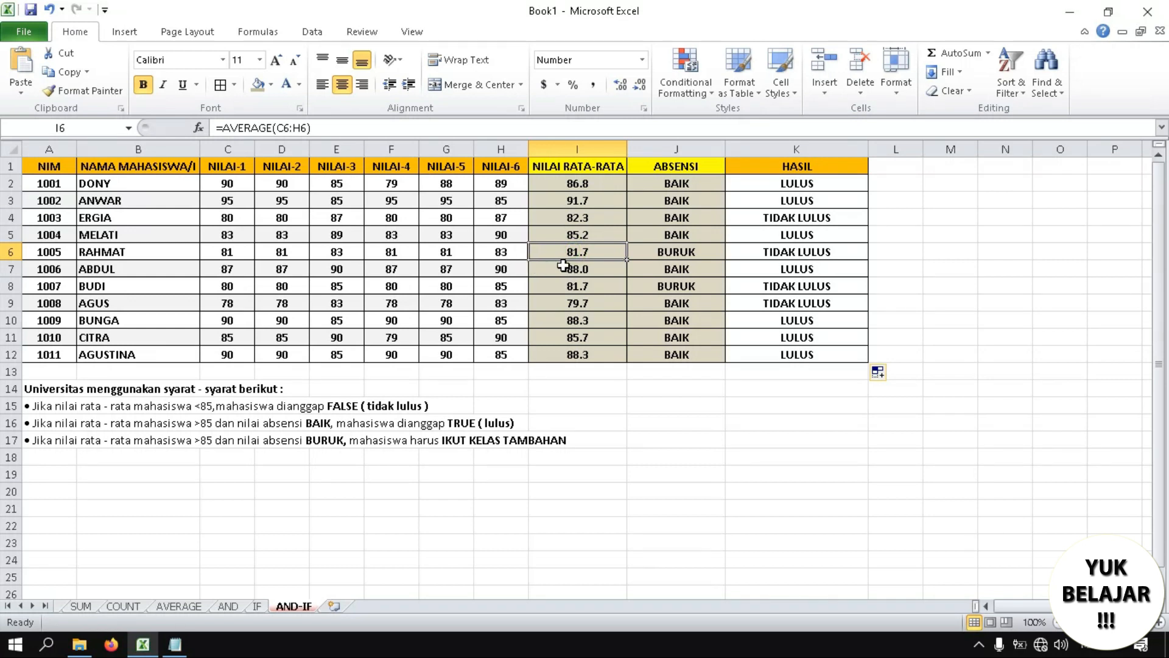
pyautogui.click(771, 264)
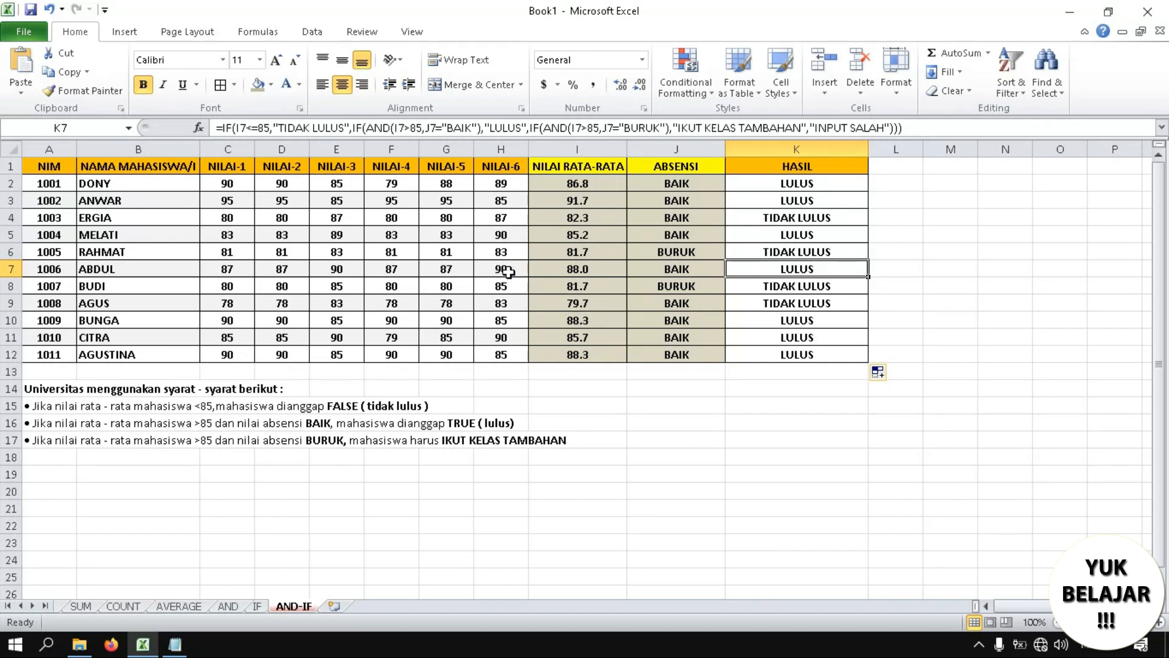
pyautogui.click(670, 288)
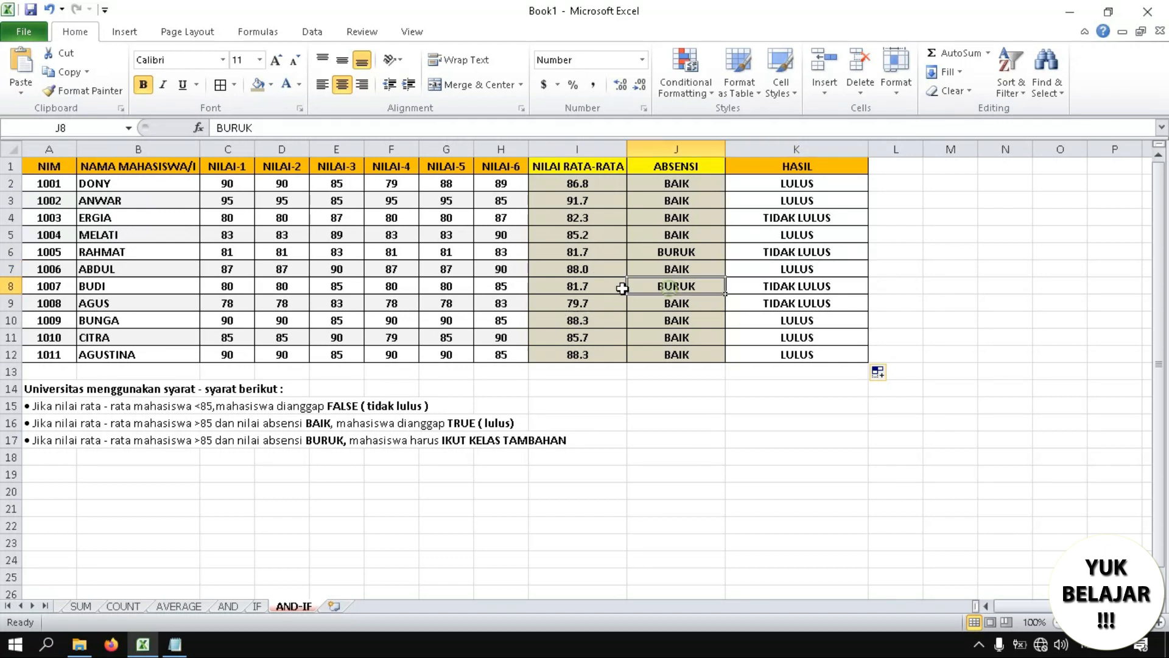
# Step: Test the extra-class condition in row 8 by setting NILAI-5 to 100 and NILAI-6 to 90, and inspect the row's recalculated average
pyautogui.click(506, 287)
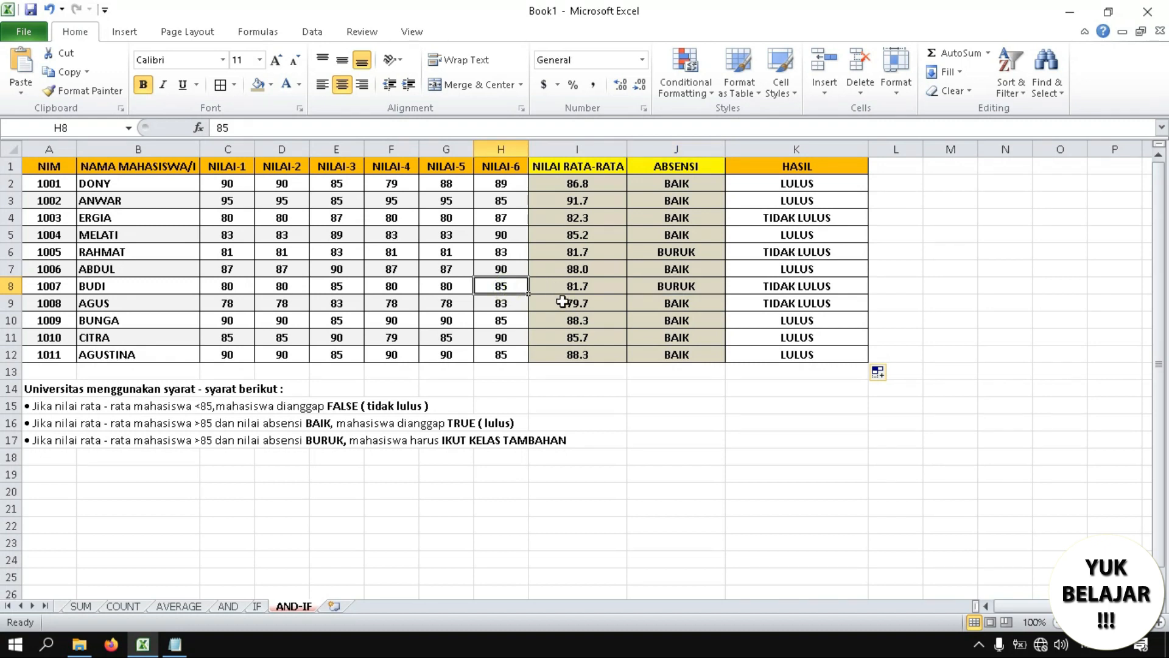
pyautogui.click(445, 288)
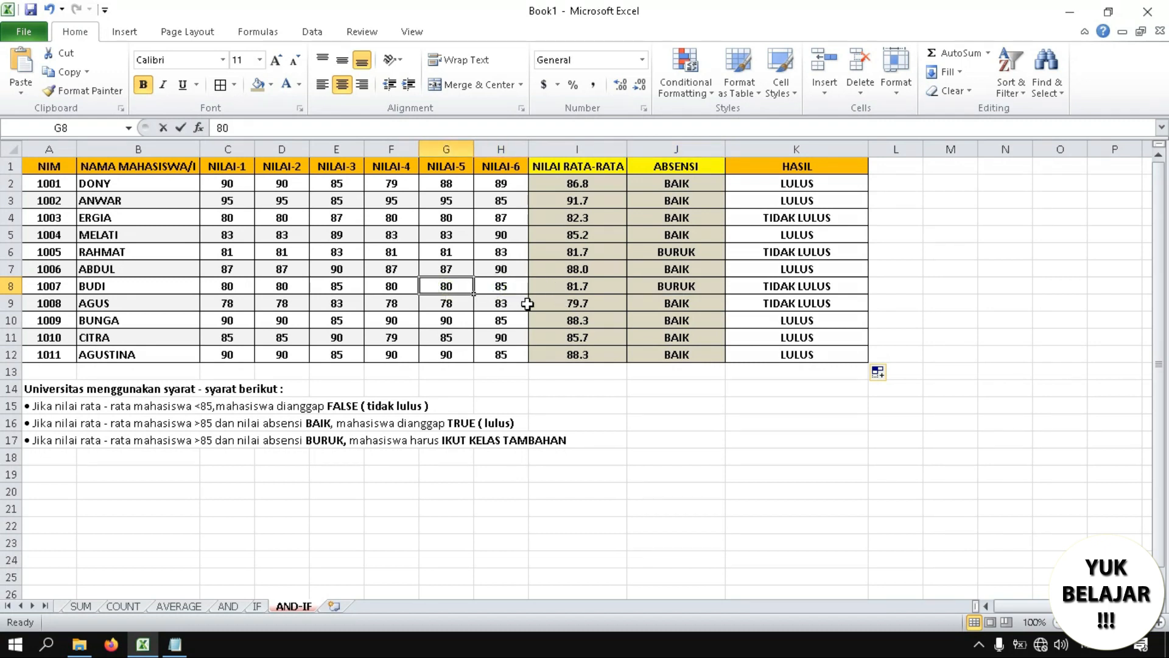
pyautogui.write('100')
pyautogui.press('Return')
pyautogui.press('Up')
pyautogui.press('Right')
pyautogui.write('90')
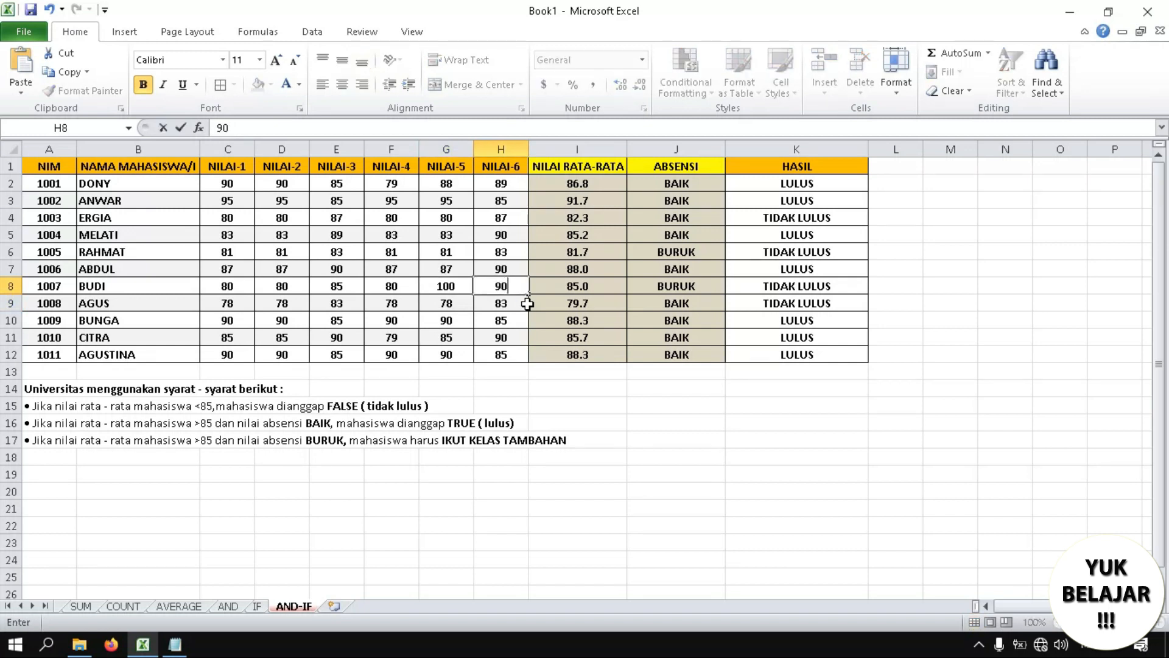
pyautogui.press('Return')
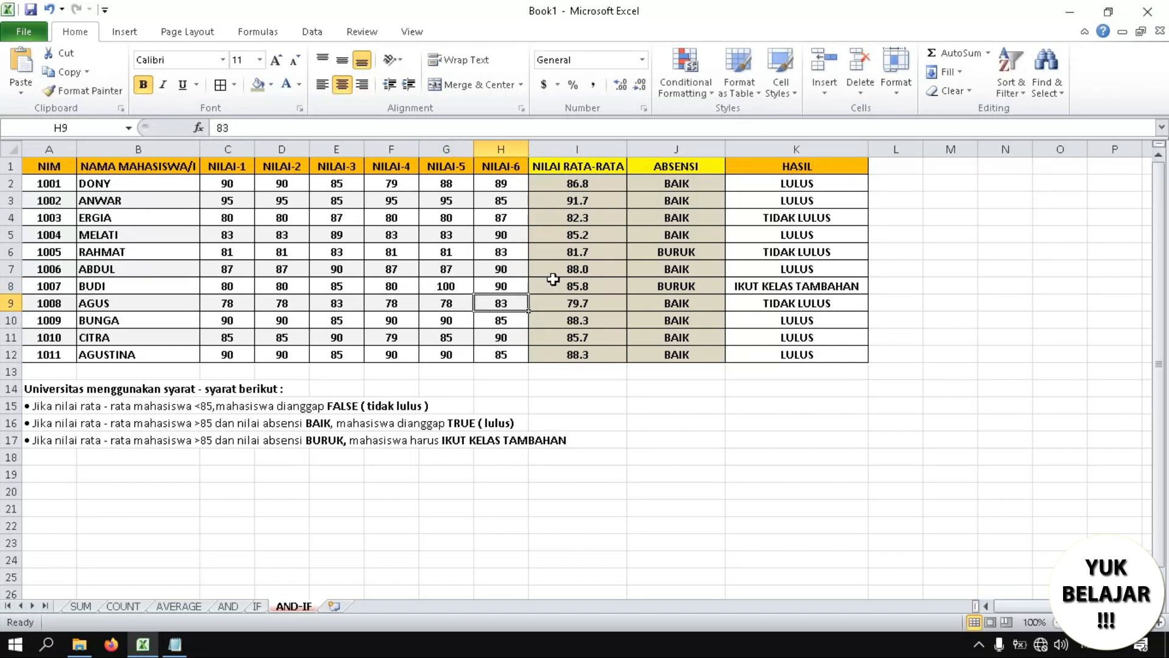
pyautogui.click(561, 282)
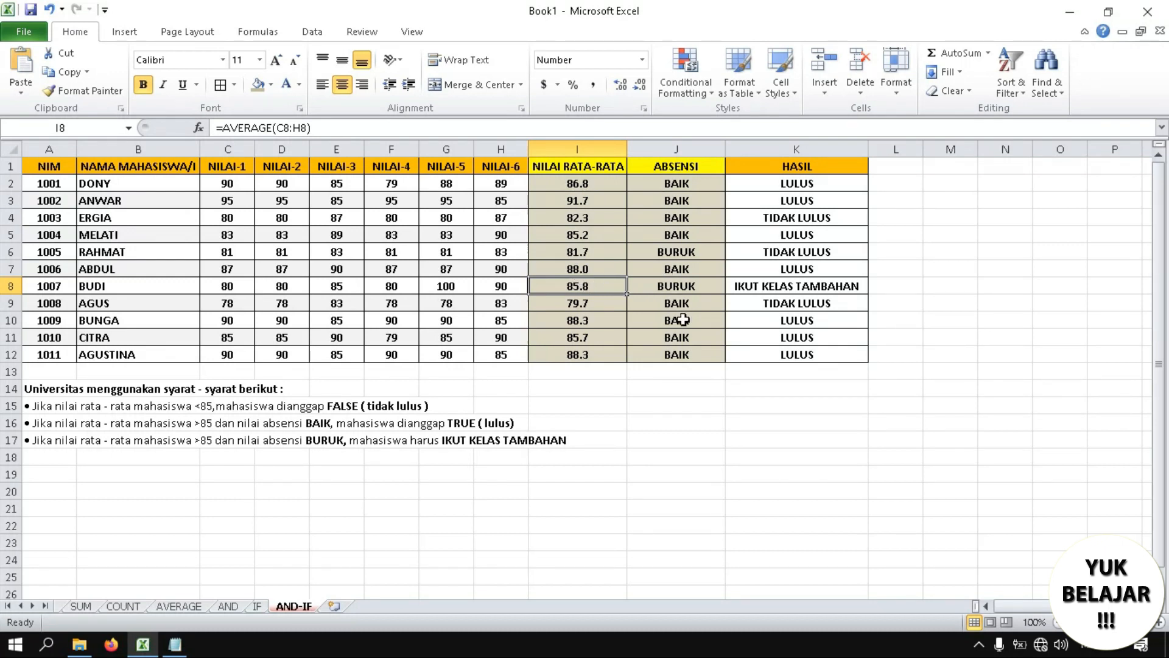
pyautogui.click(10, 286)
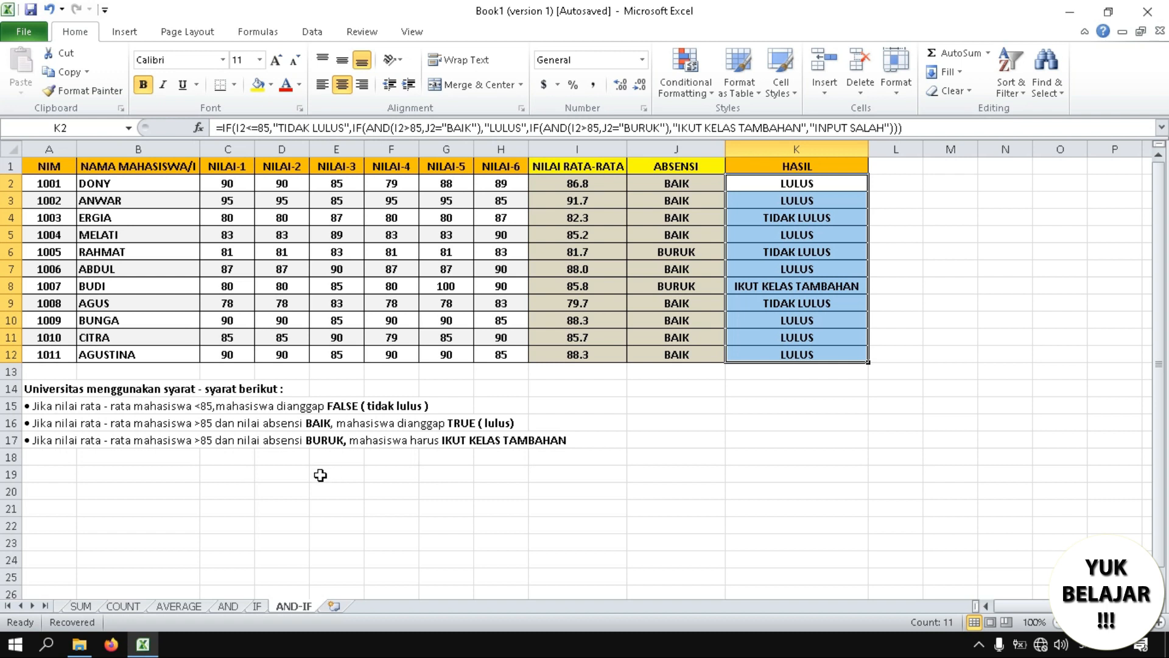
# Step: Review the finished SUM, COUNT, AVERAGE, AND and IF sheets in turn and return to the AND-IF sheet
pyautogui.click(81, 606)
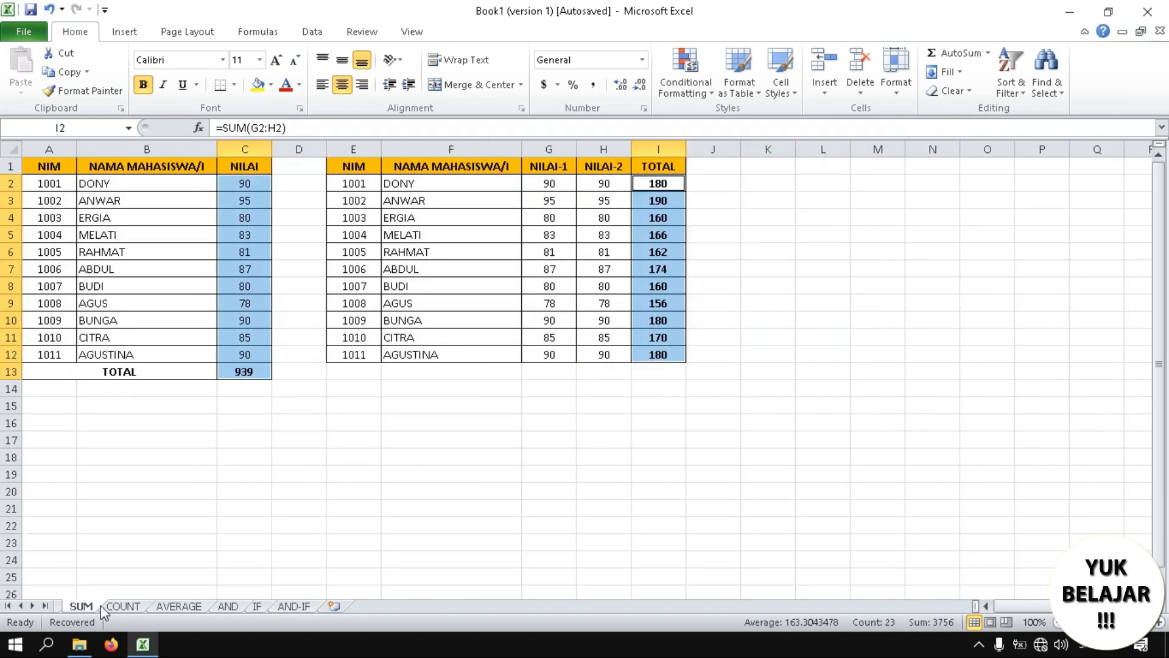
pyautogui.click(115, 607)
pyautogui.click(159, 605)
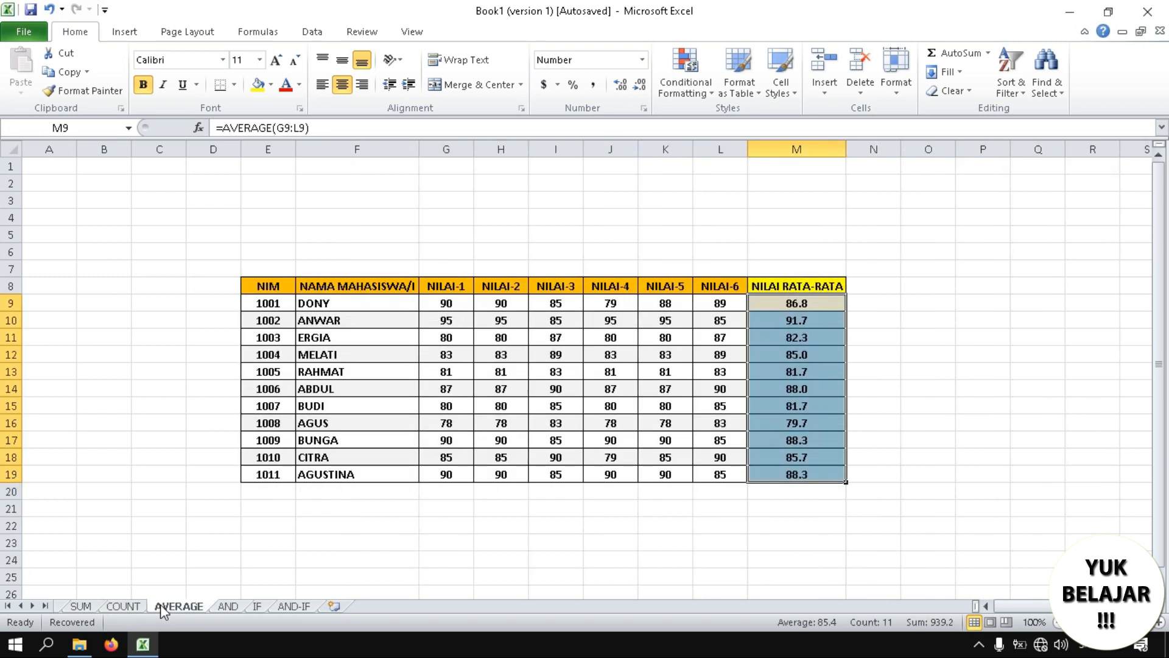
pyautogui.click(227, 606)
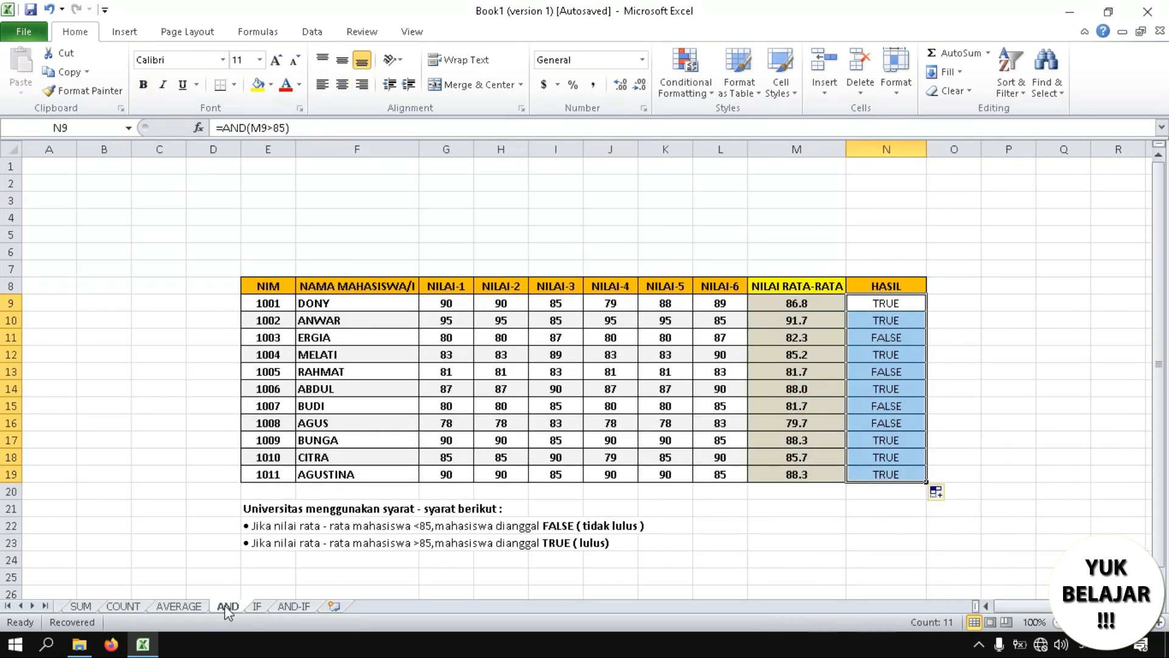
pyautogui.click(258, 606)
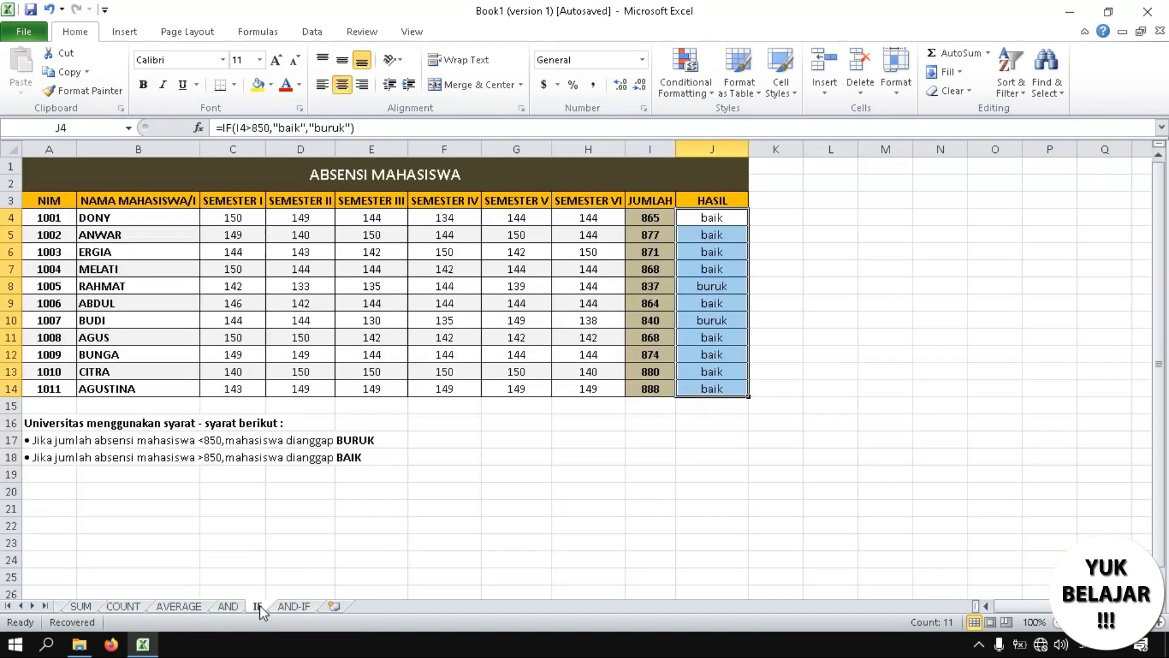
pyautogui.click(295, 606)
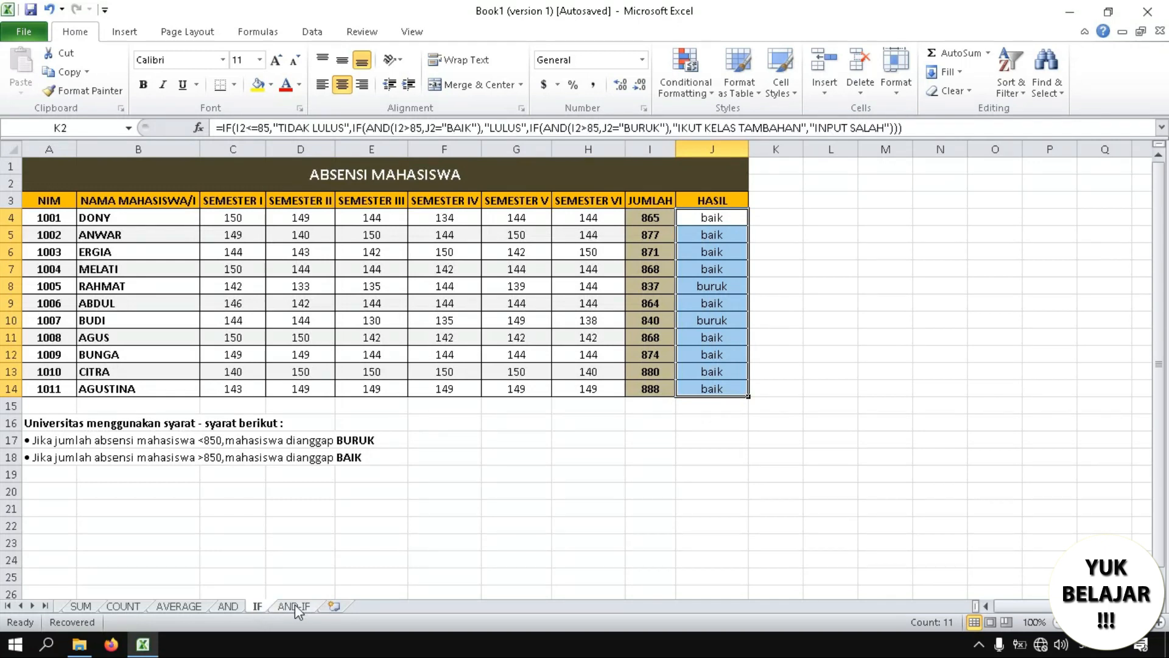